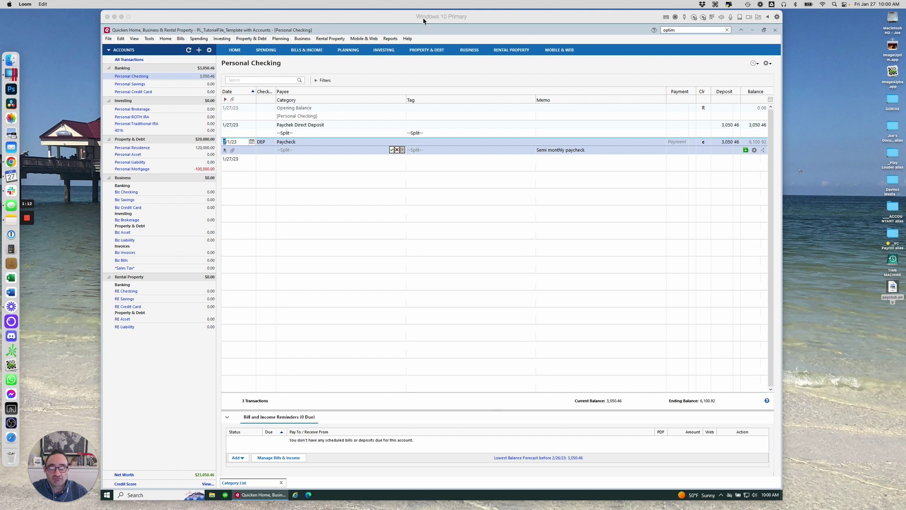
Add an Other Assets & Liabilities asset account named JOURNAL ENTRIES, choosing no loan
drag(424, 21, 426, 20)
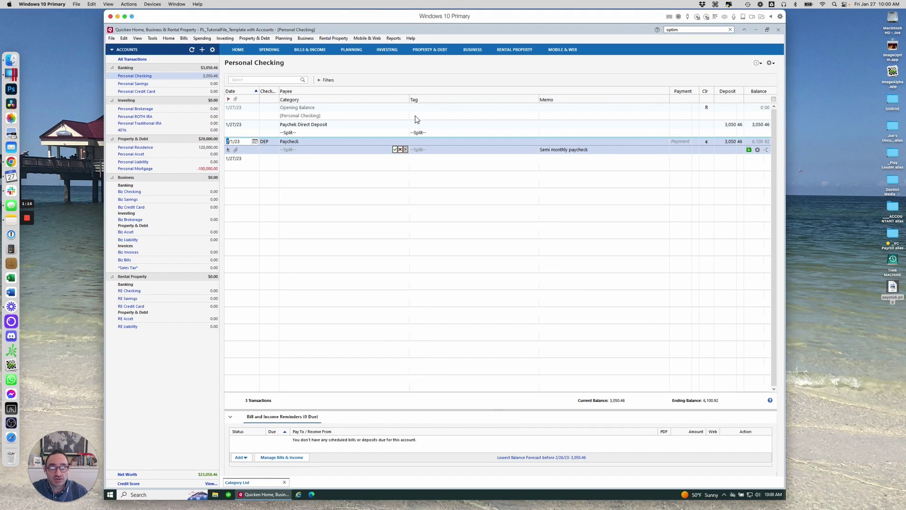
mouse_move(487, 140)
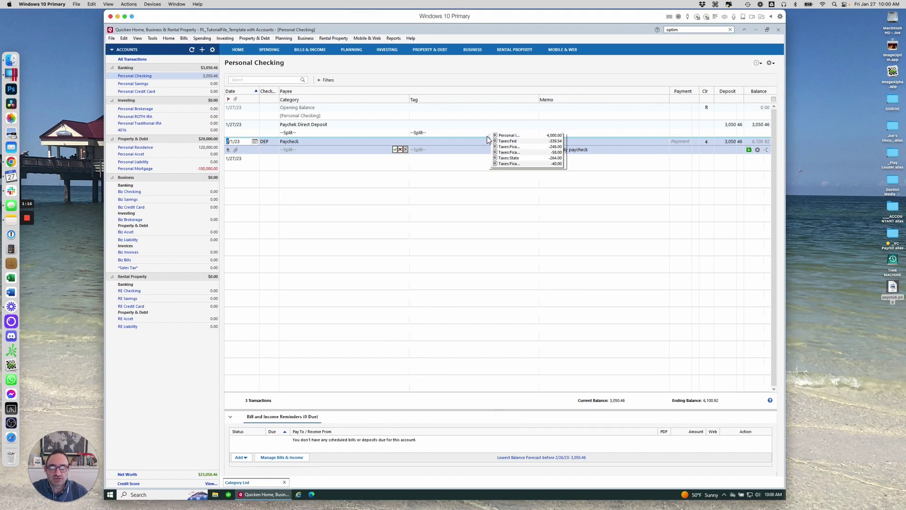
click(202, 49)
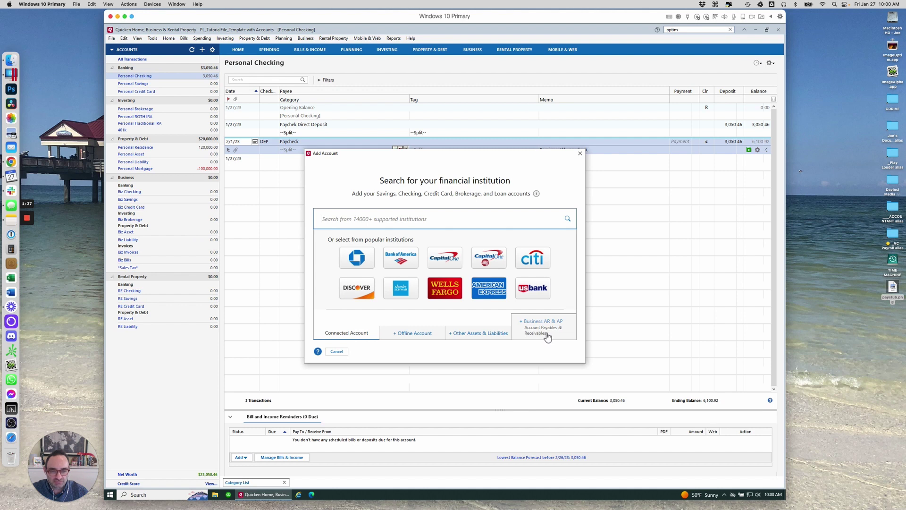
click(476, 334)
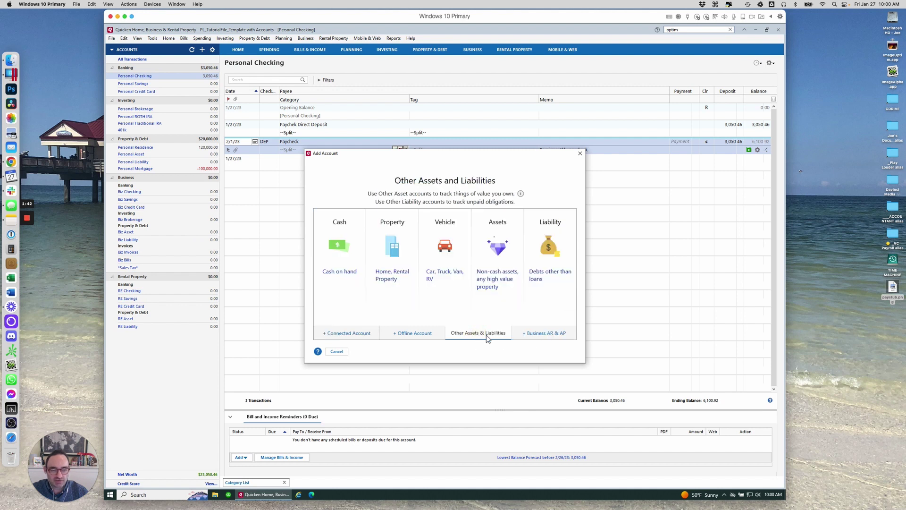
click(500, 281)
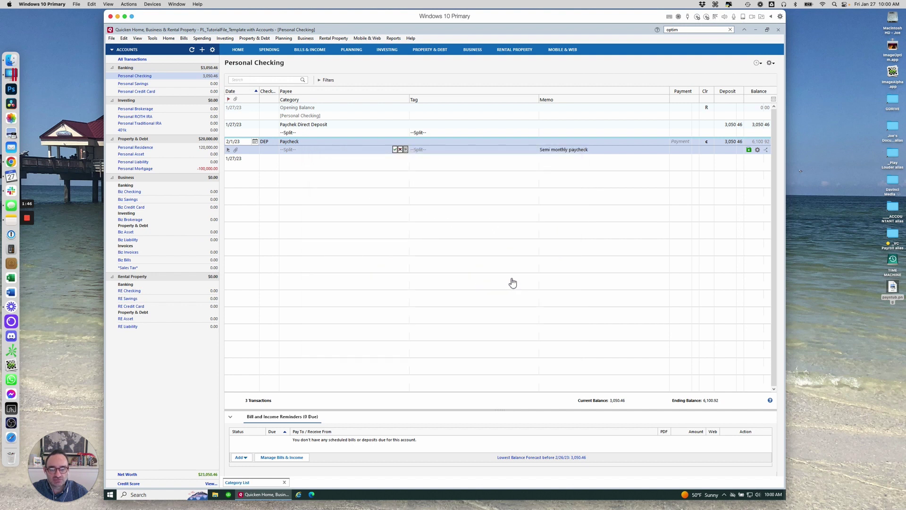
text(JO)
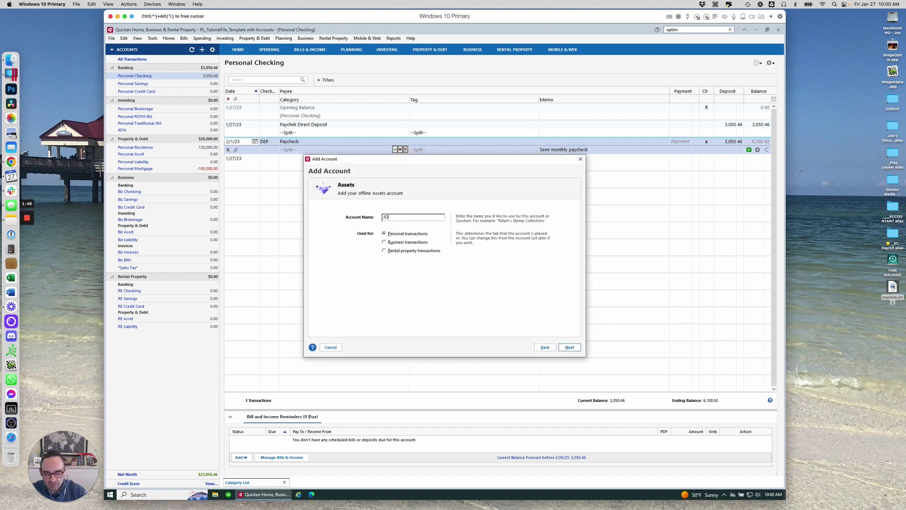
text(URNAL ENTRIES)
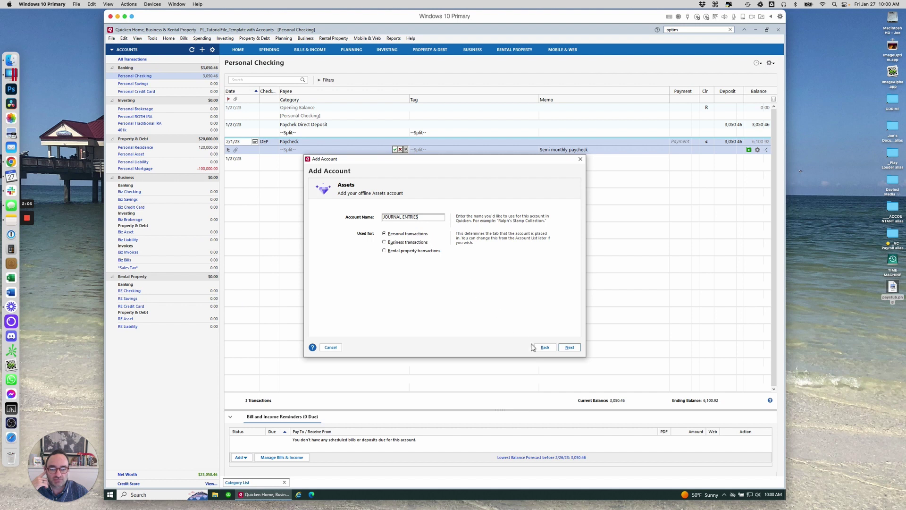
click(569, 348)
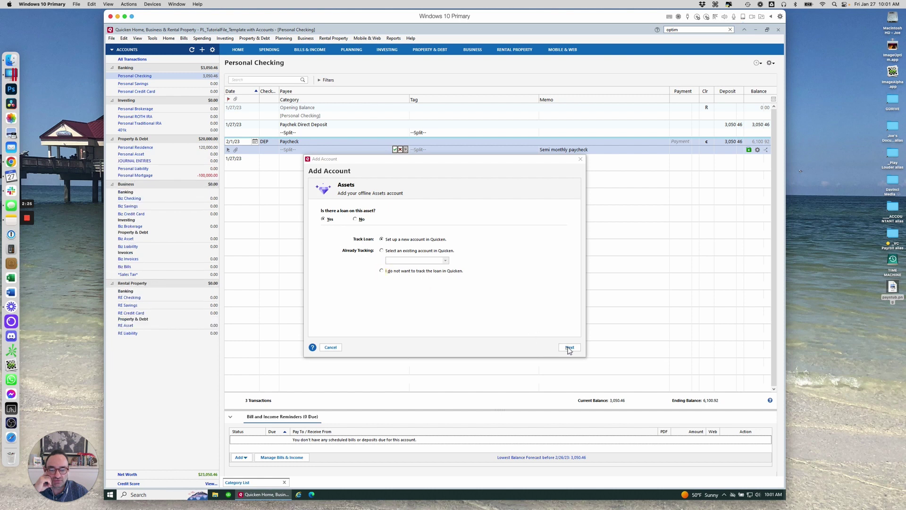
click(355, 219)
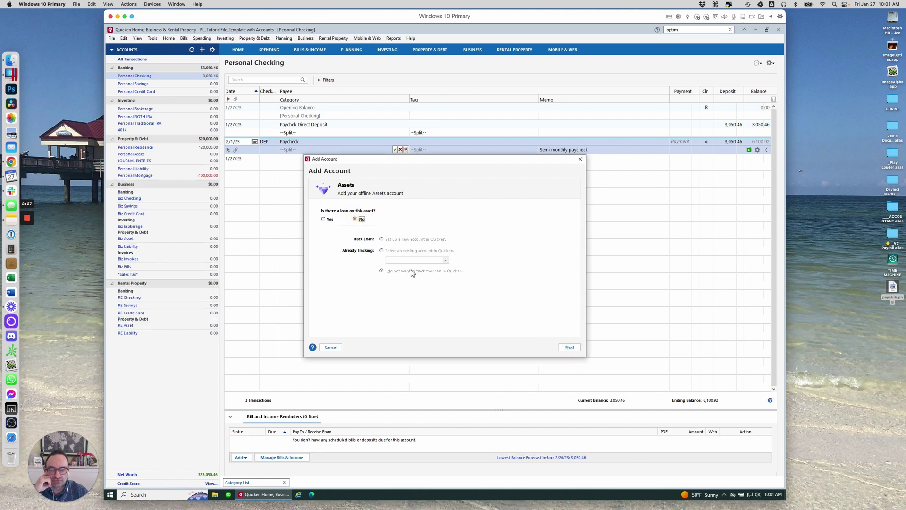
click(579, 348)
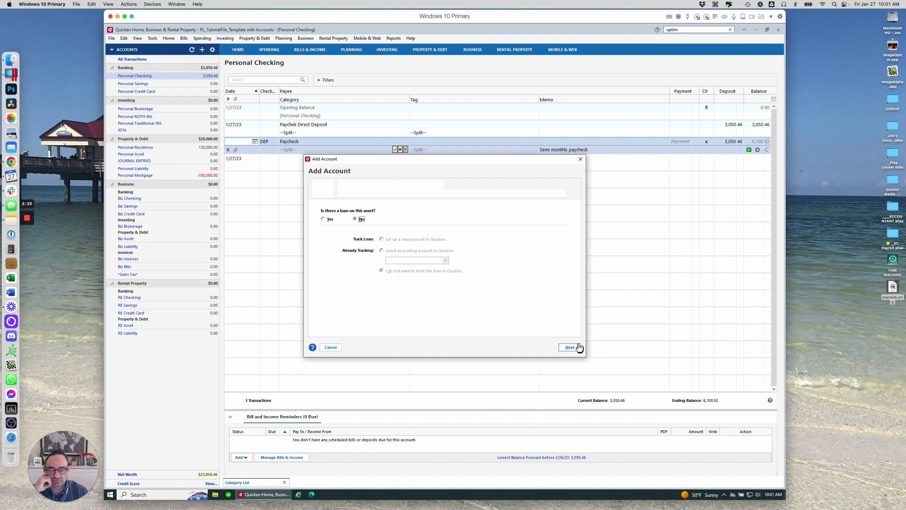
click(578, 347)
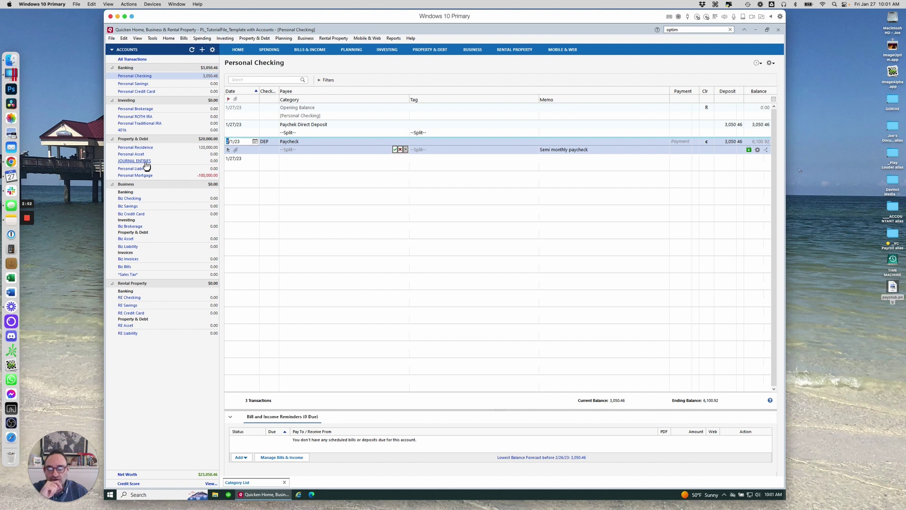
Show the JOURNAL ENTRIES register in two-line display with the Amount column hidden
click(146, 161)
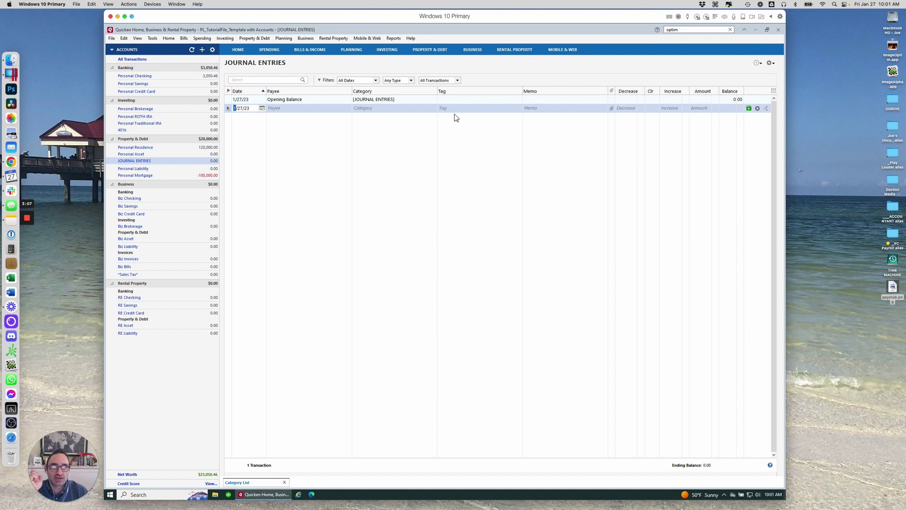
click(771, 63)
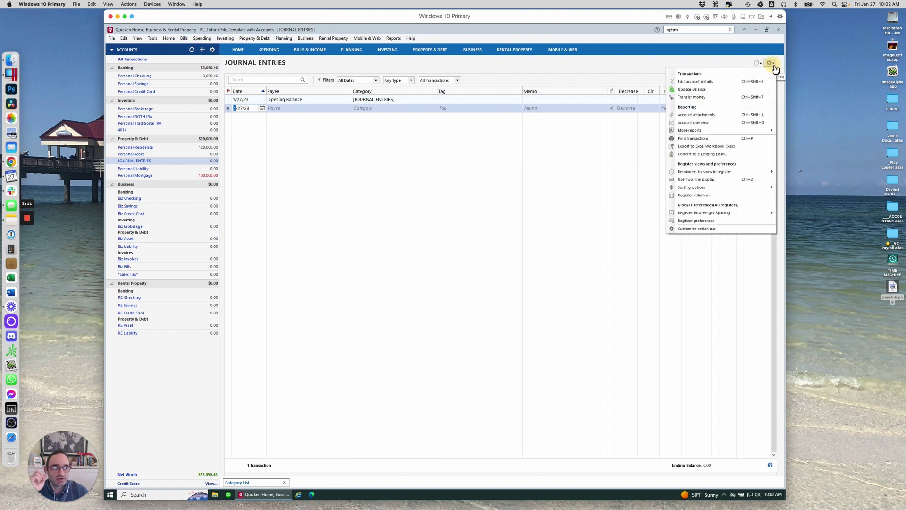
click(727, 182)
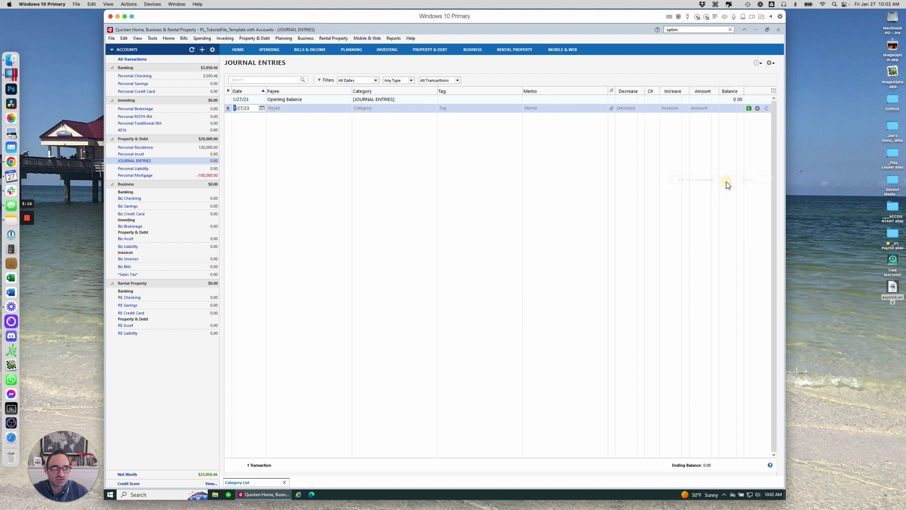
click(773, 66)
click(654, 58)
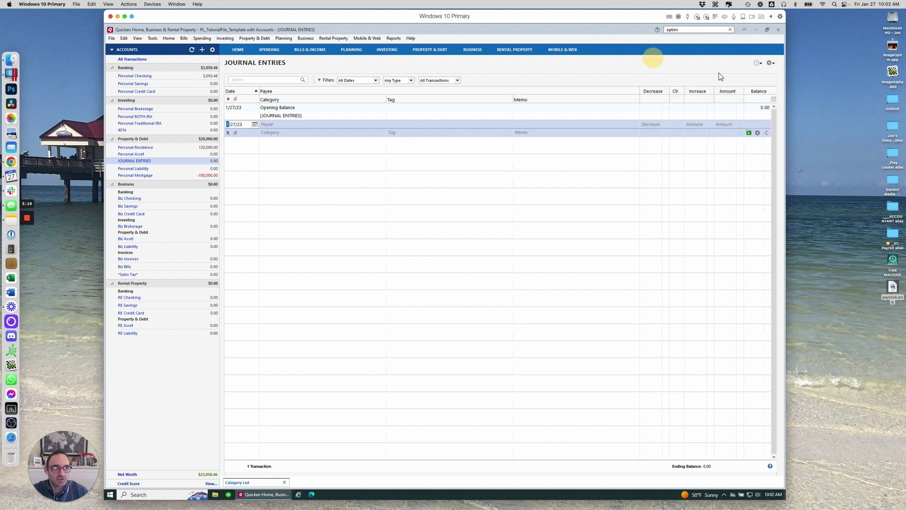
click(774, 99)
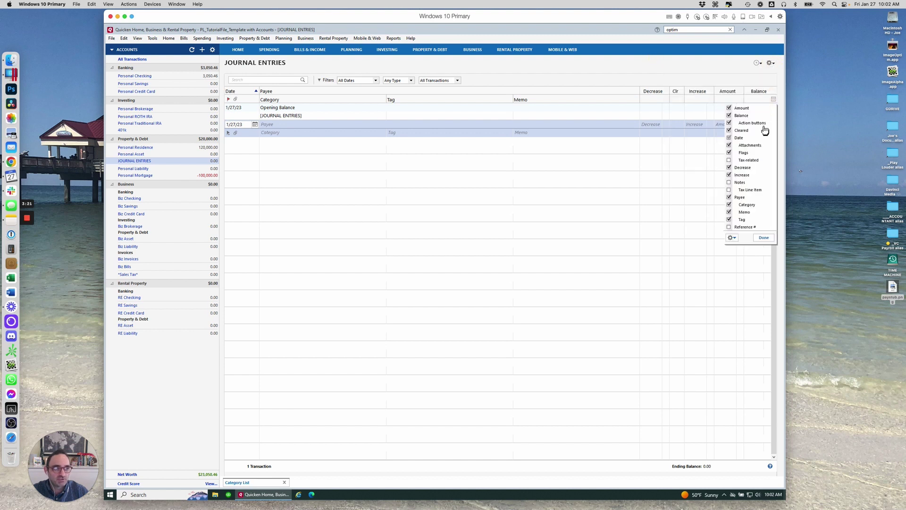
click(730, 108)
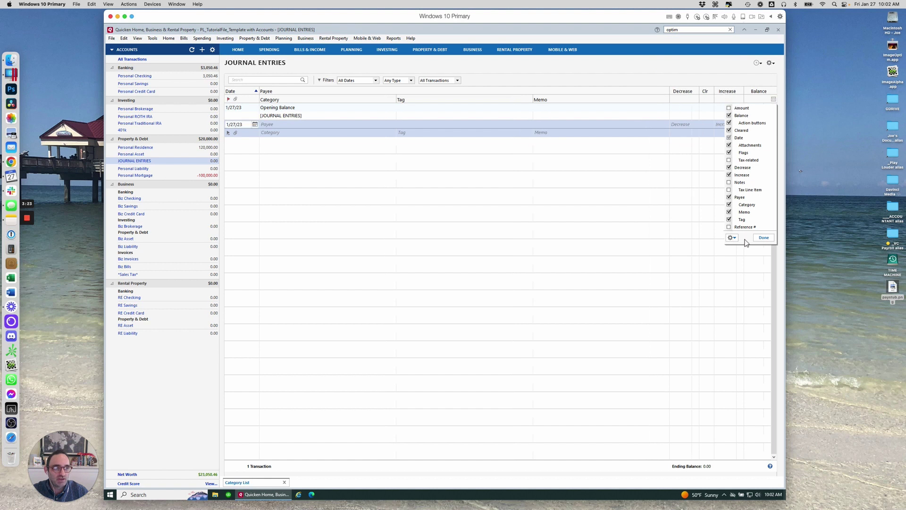
click(764, 237)
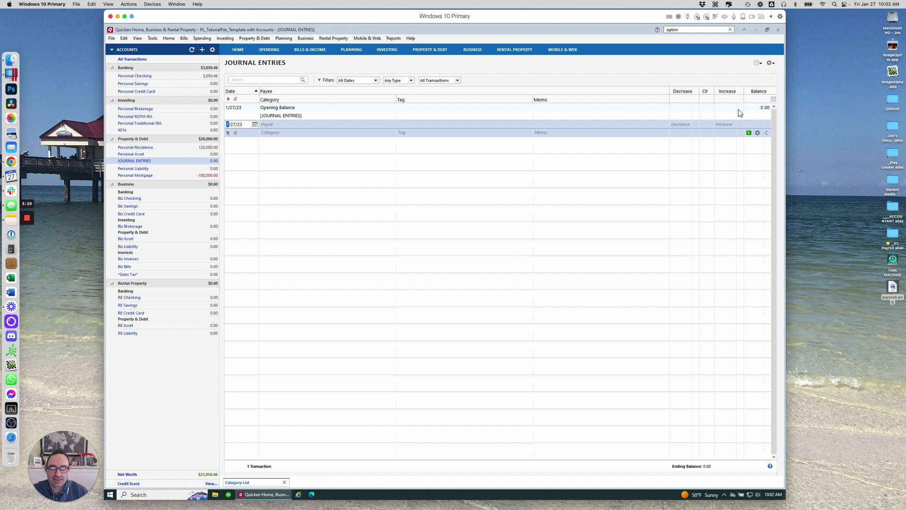
Delete the register's Opening Balance transaction
click(356, 111)
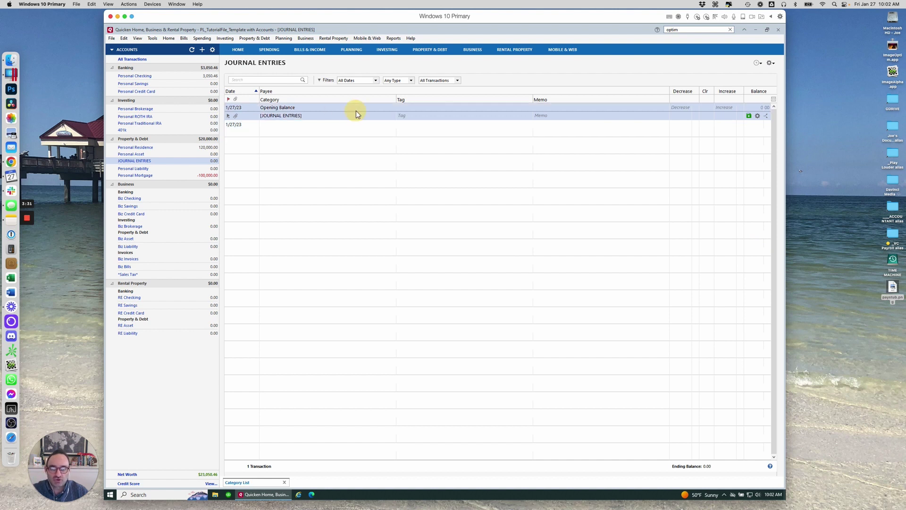
right_click(356, 110)
click(406, 202)
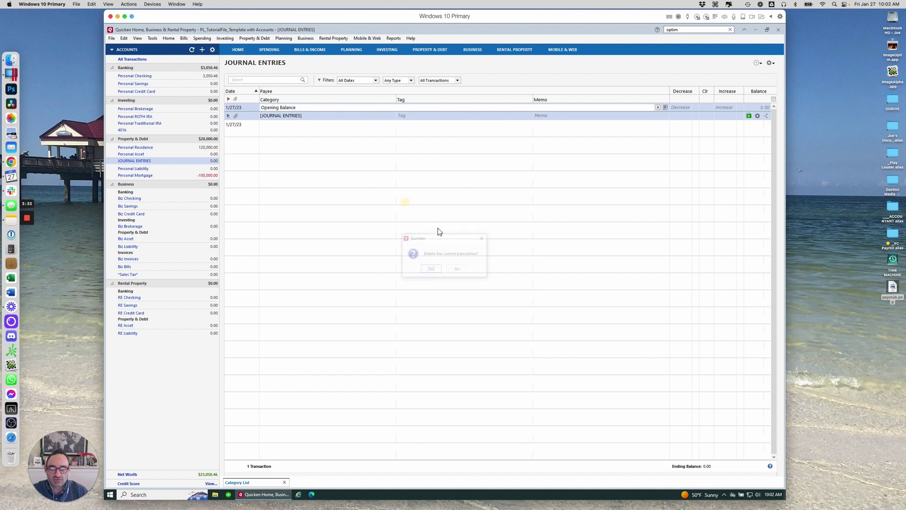
click(431, 268)
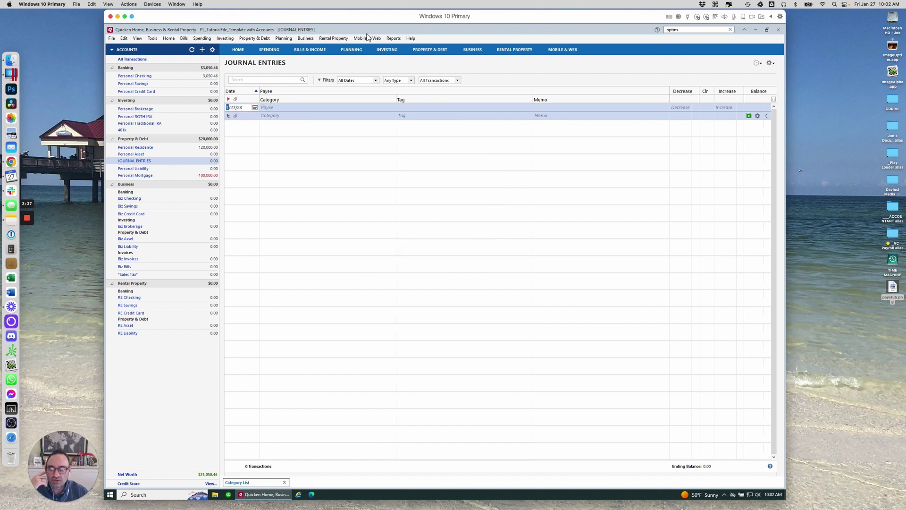
Open the saved Cash Flow - Last Month report, include JOURNAL ENTRIES, and save it under its existing name
click(394, 38)
mouse_move(439, 54)
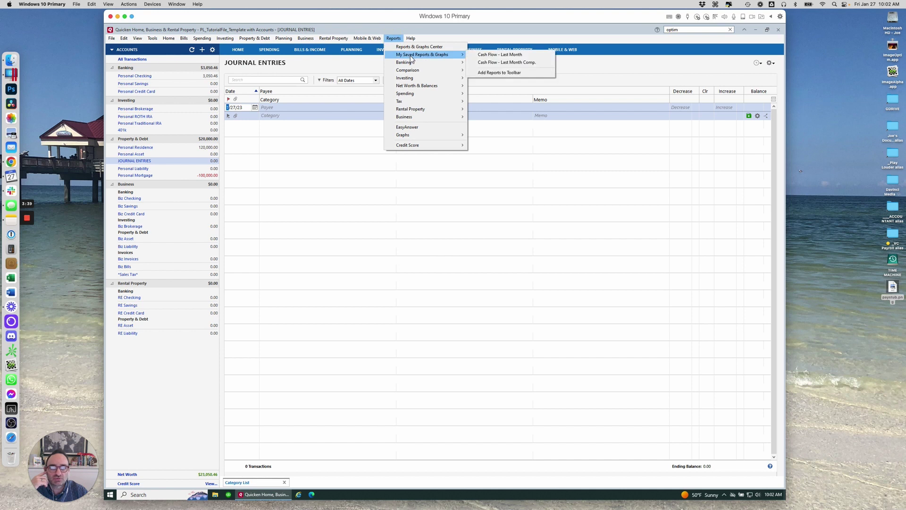
click(482, 56)
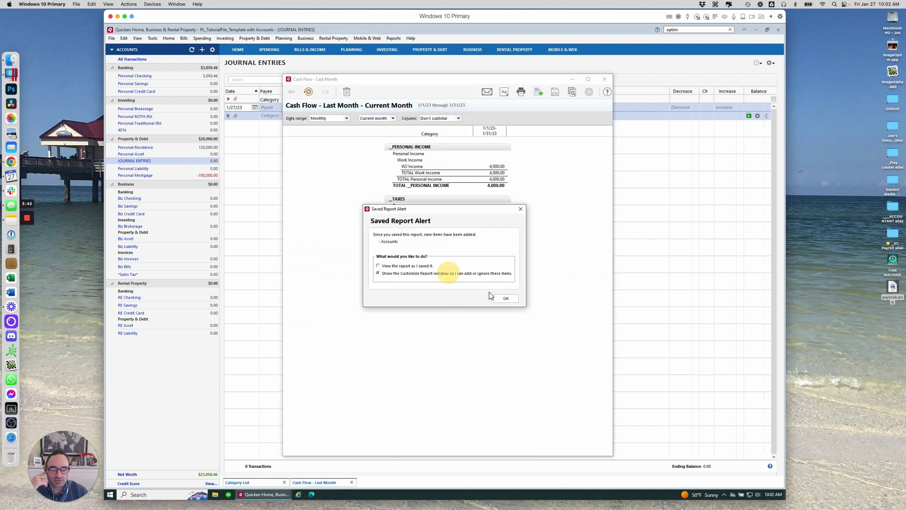
click(507, 300)
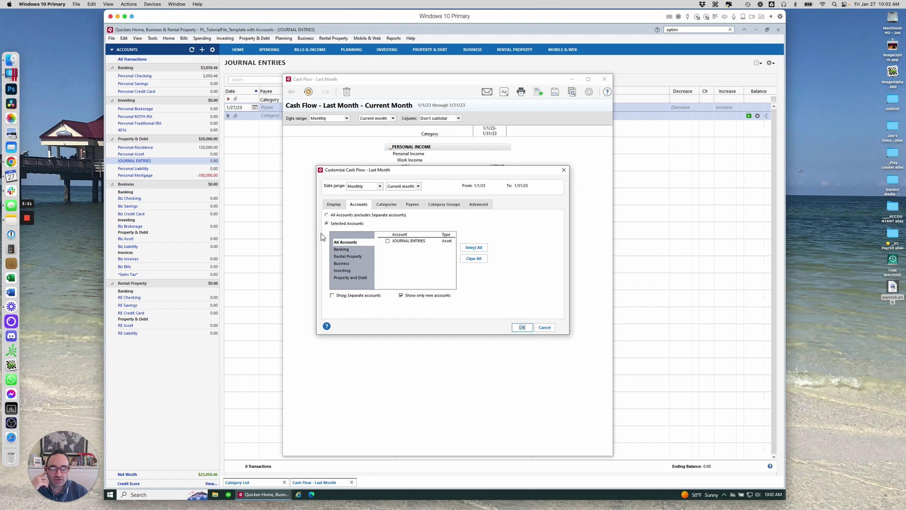
click(388, 241)
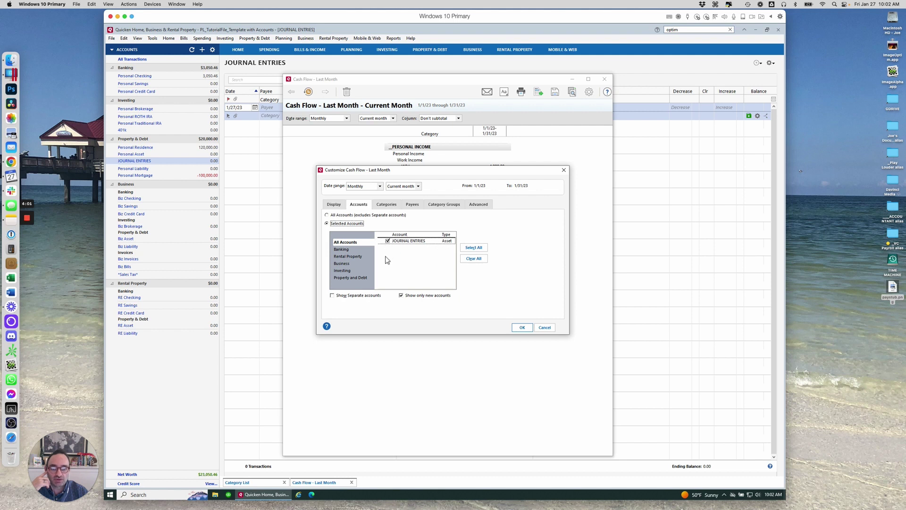
click(523, 328)
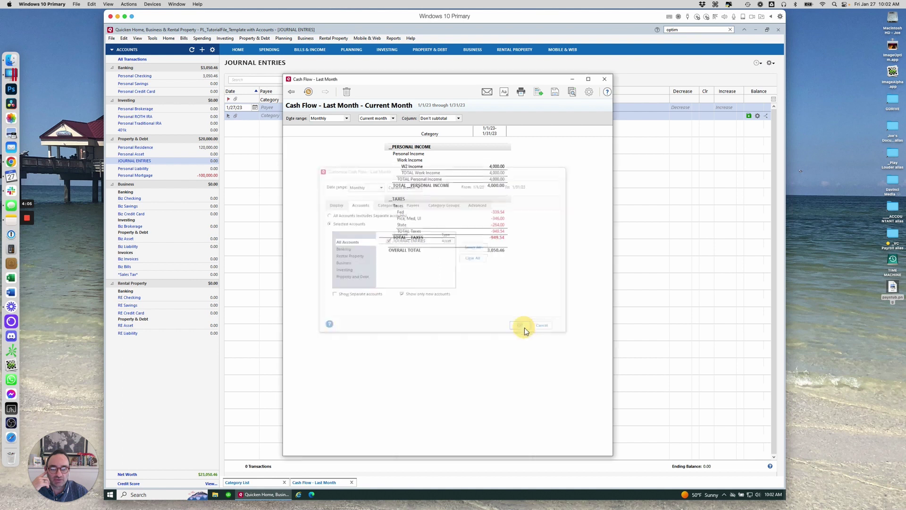
click(555, 92)
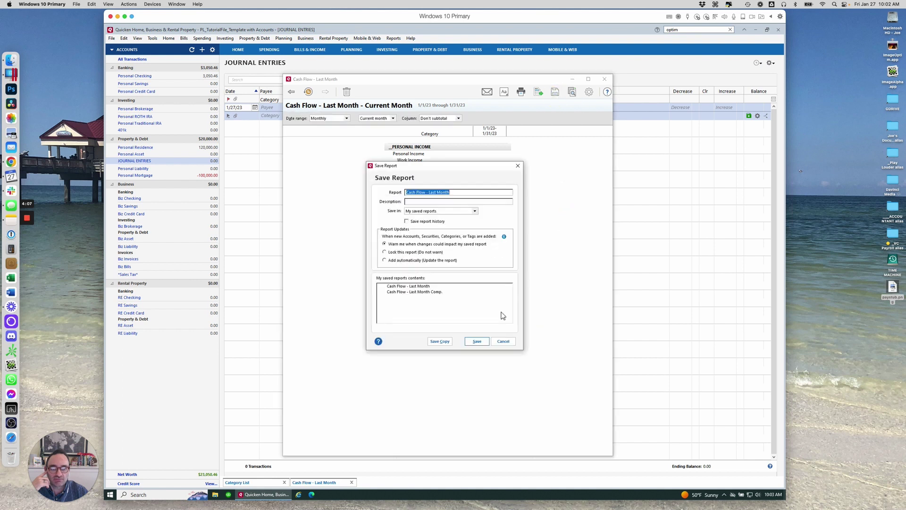
click(476, 341)
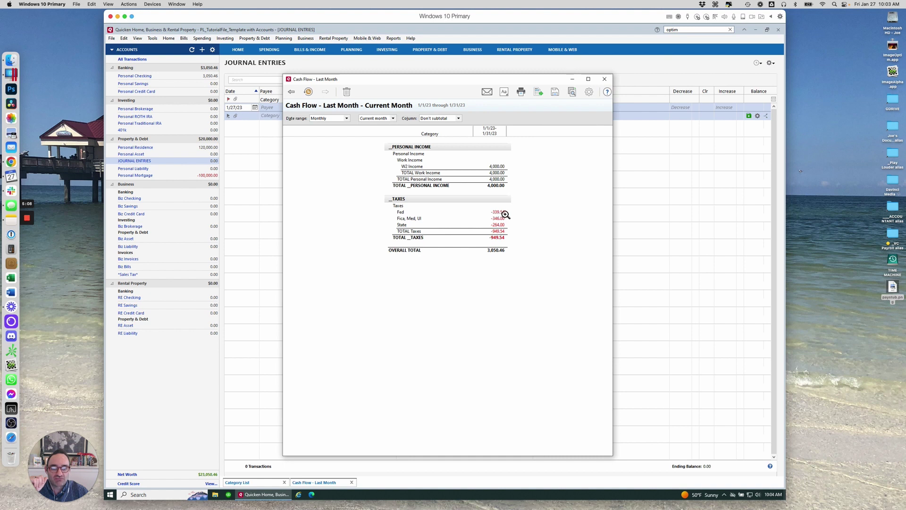
Begin a JOURNAL ENTRIES transaction with payee 'Pyacheck Tax Adjustment' and choose Split as its category
click(572, 79)
click(355, 116)
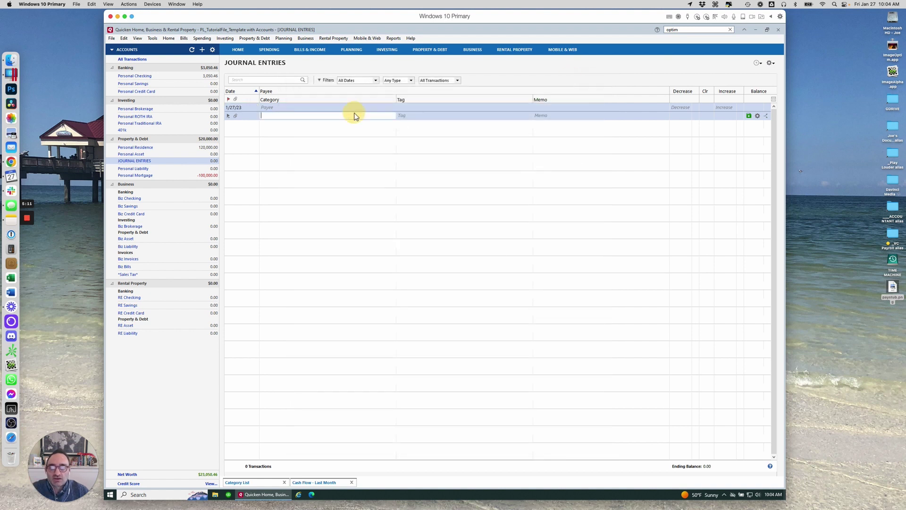
click(273, 108)
click(274, 107)
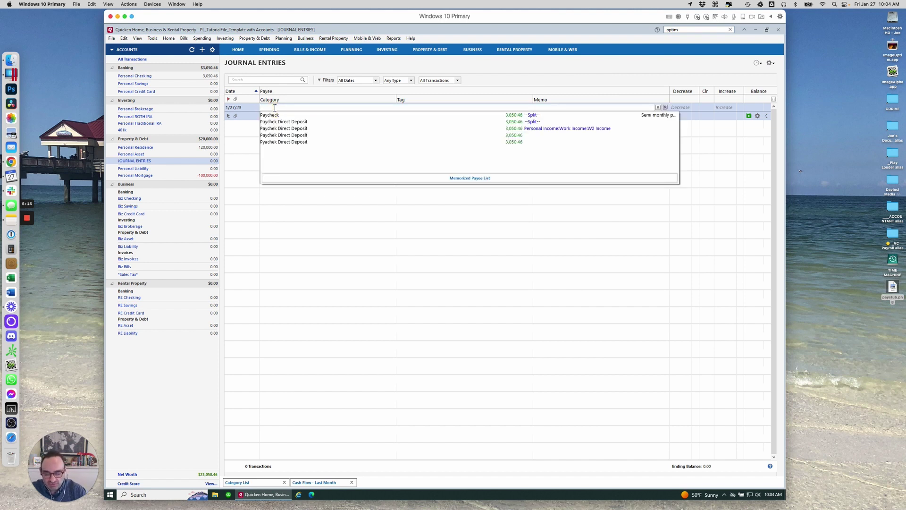
text(Pyacheck Tax Adjustment)
key(Tab)
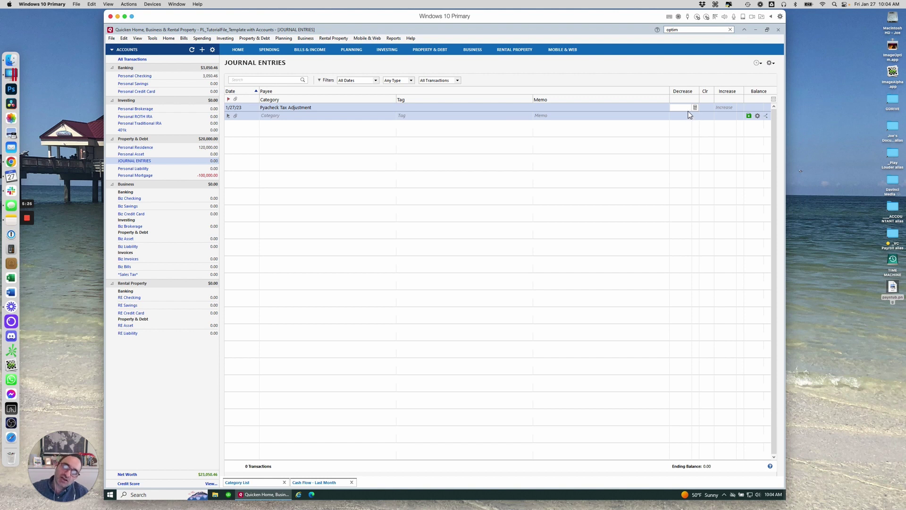
click(373, 118)
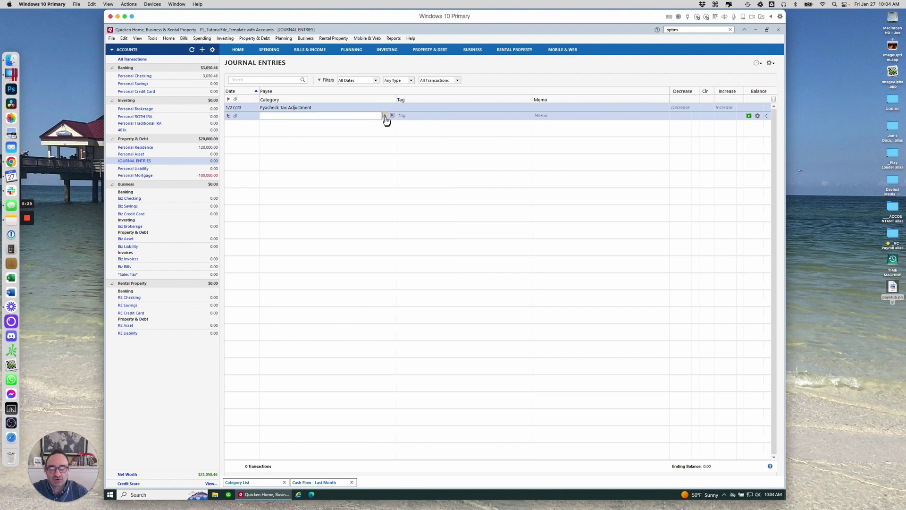
click(385, 115)
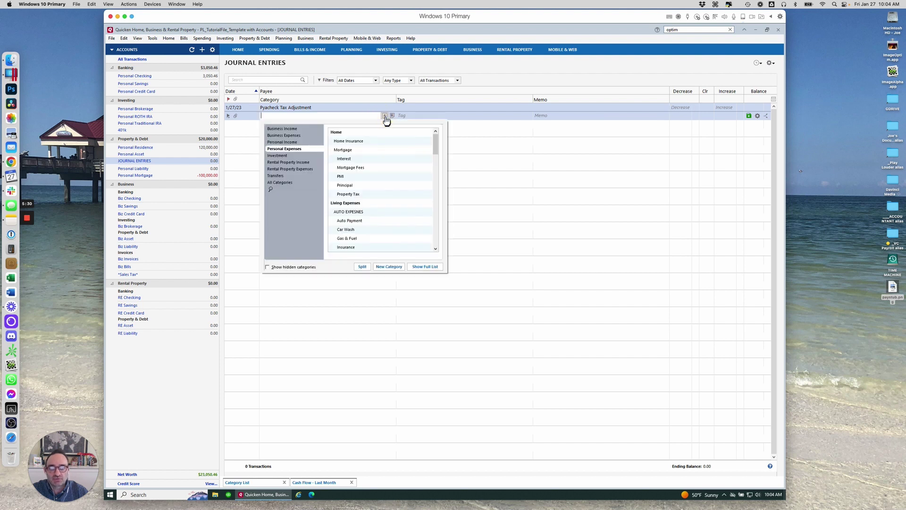
click(363, 267)
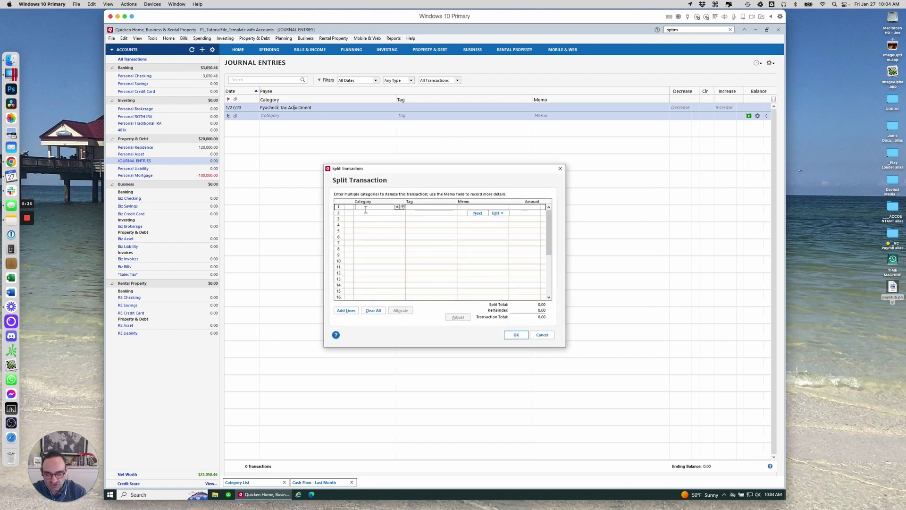
Enter split lines Taxes:Fed -5.00 and Taxes:State 5.00, then accept the split
text(Fed)
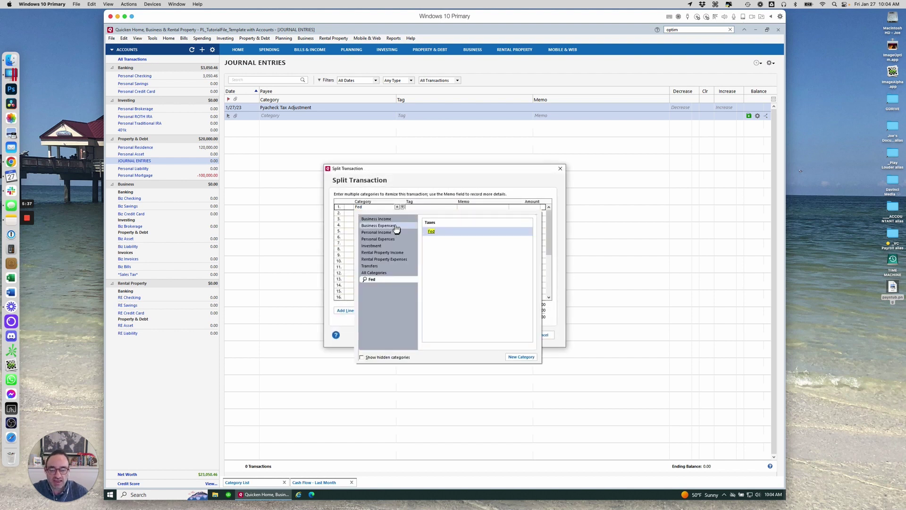
click(431, 232)
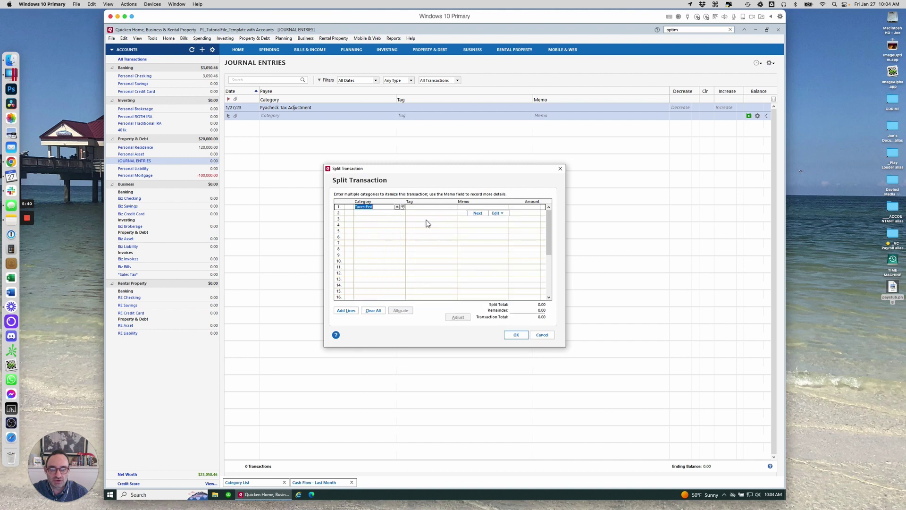
click(528, 208)
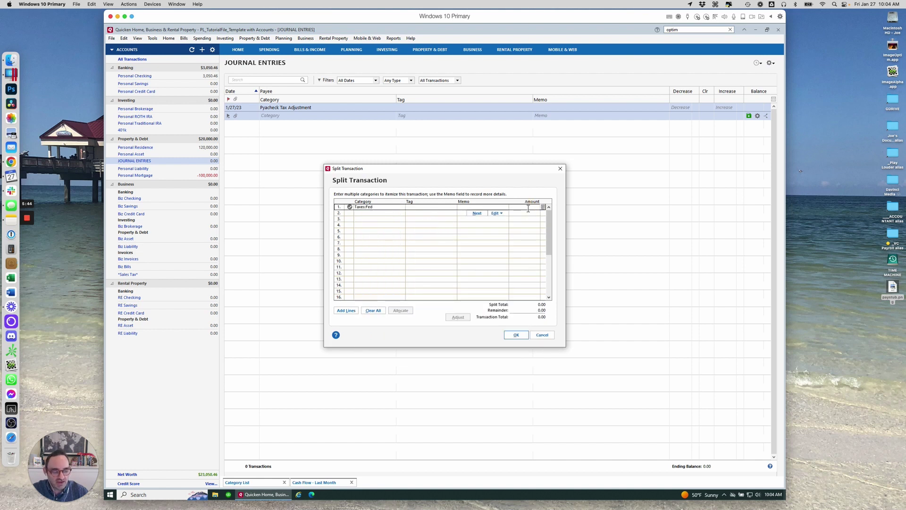
text(-5)
key(Tab)
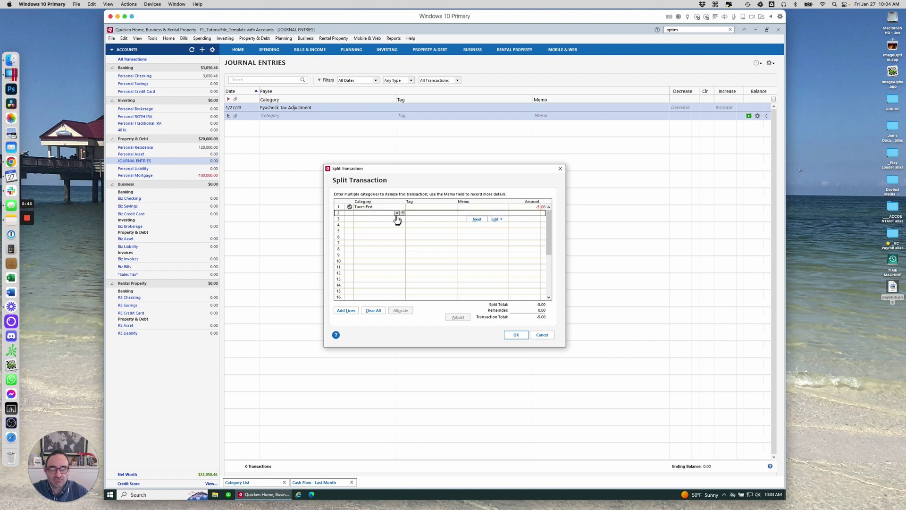
text(state)
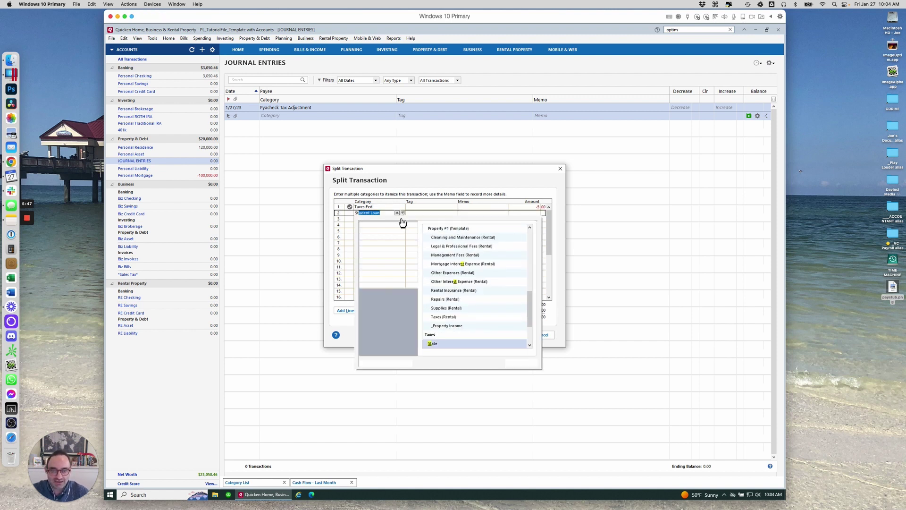
click(433, 344)
key(Tab)
key(Tab)
key(Tab)
text(5)
key(Return)
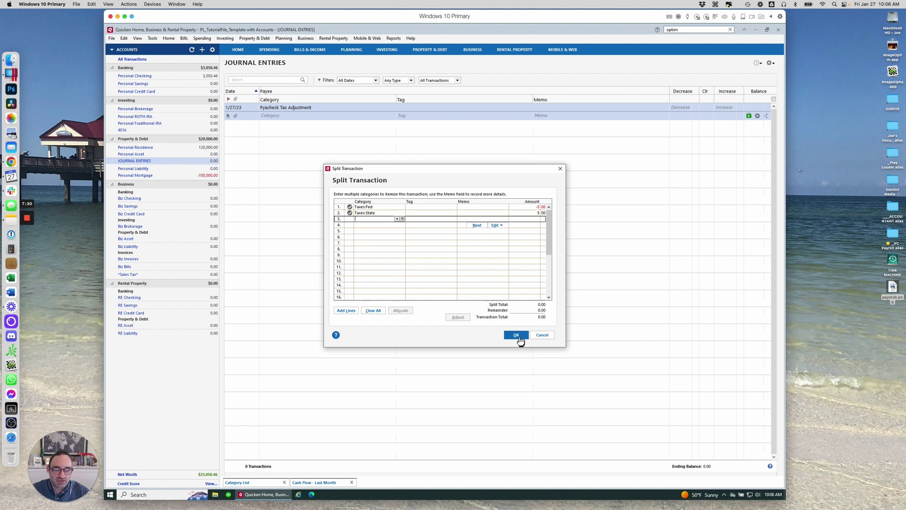
click(517, 336)
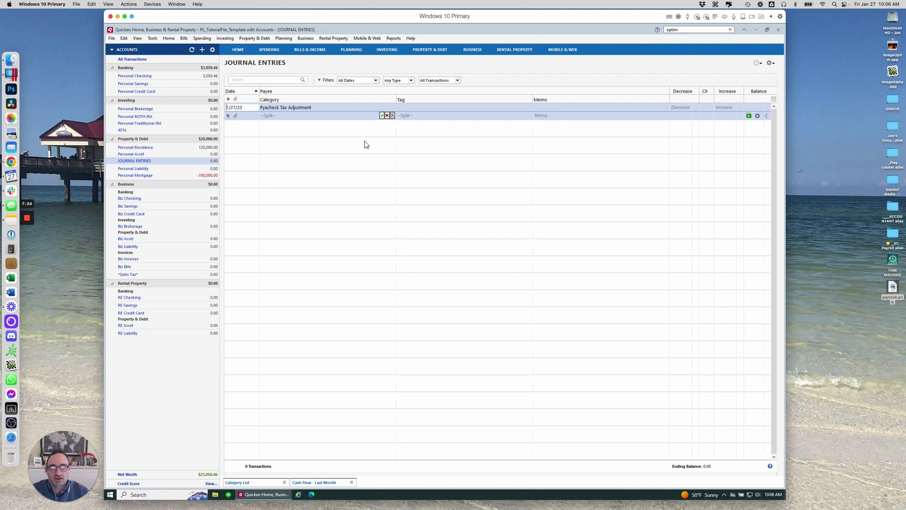
Save the split adjustment to the register, briefly check the Cash Flow report, then reselect the transaction
key(Return)
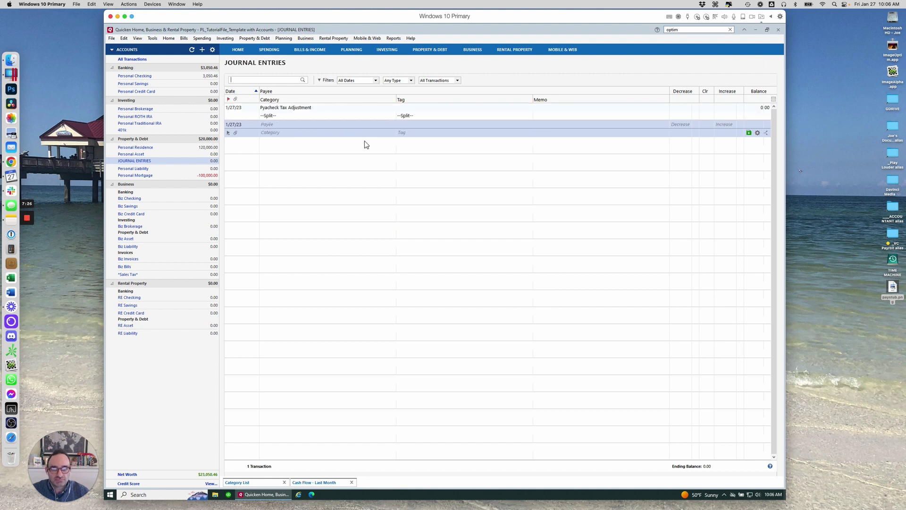
click(325, 482)
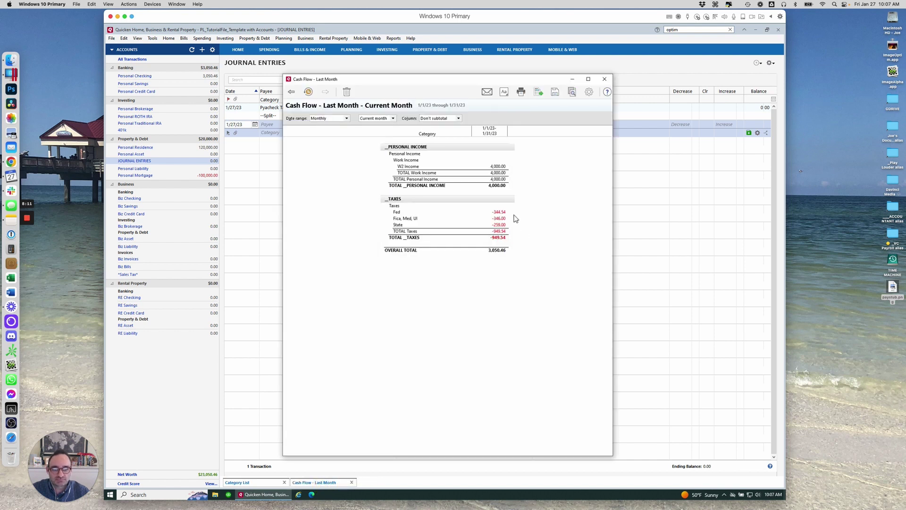
click(572, 80)
click(251, 110)
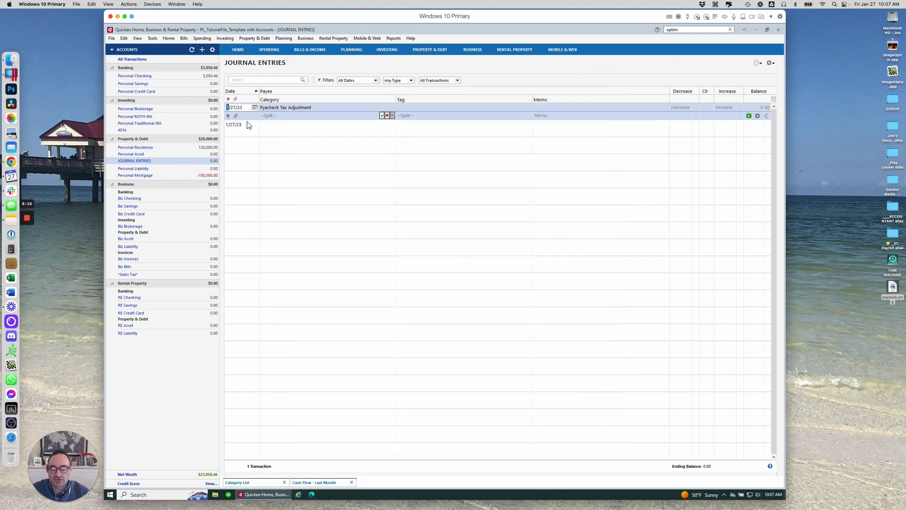
Change the adjustment's date to 1/28/23 and save it
click(255, 108)
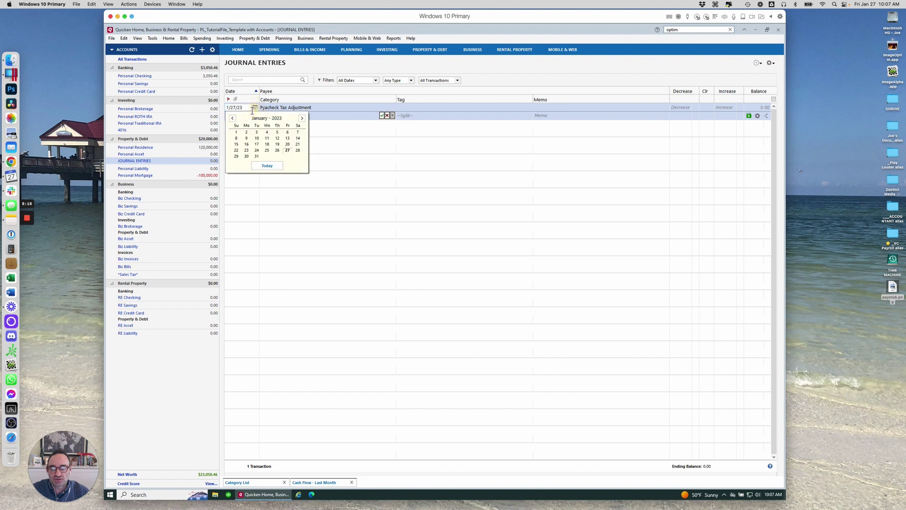
click(297, 150)
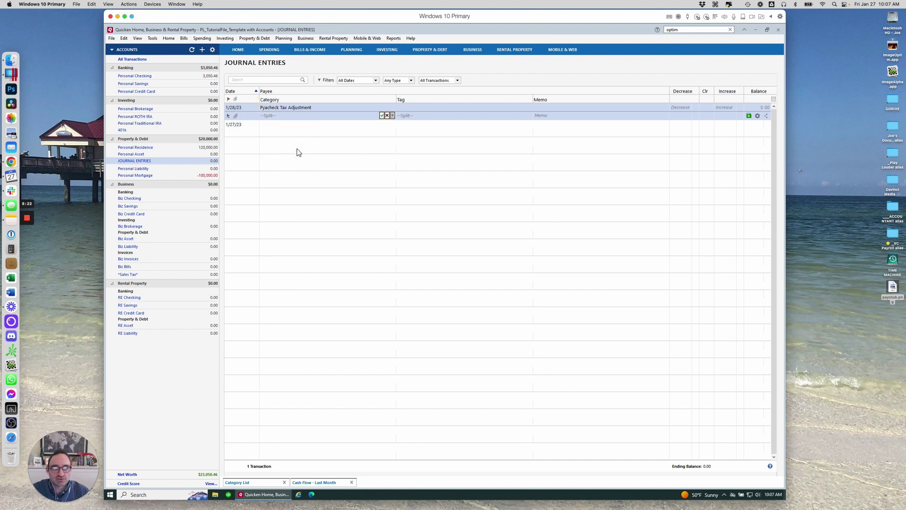
key(Return)
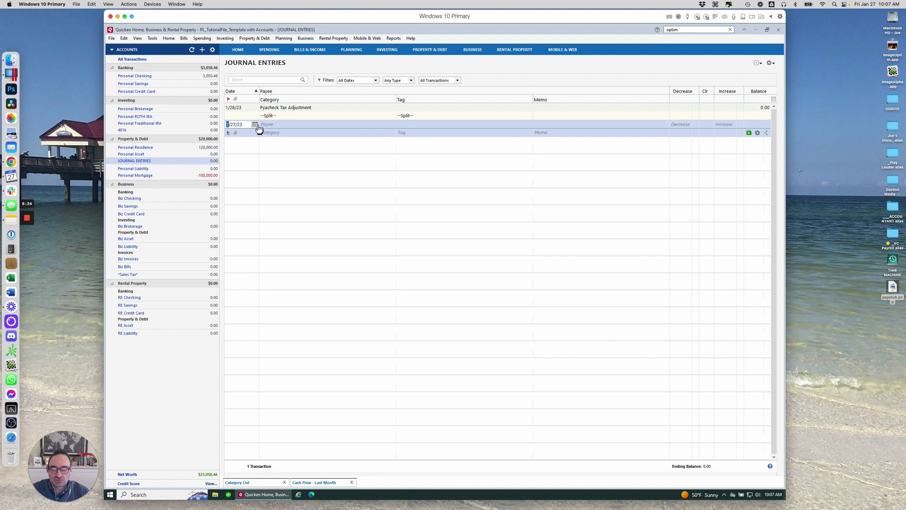
Set the Cash Flow report to a custom range of 1/1/23 through 1/27/23
click(313, 482)
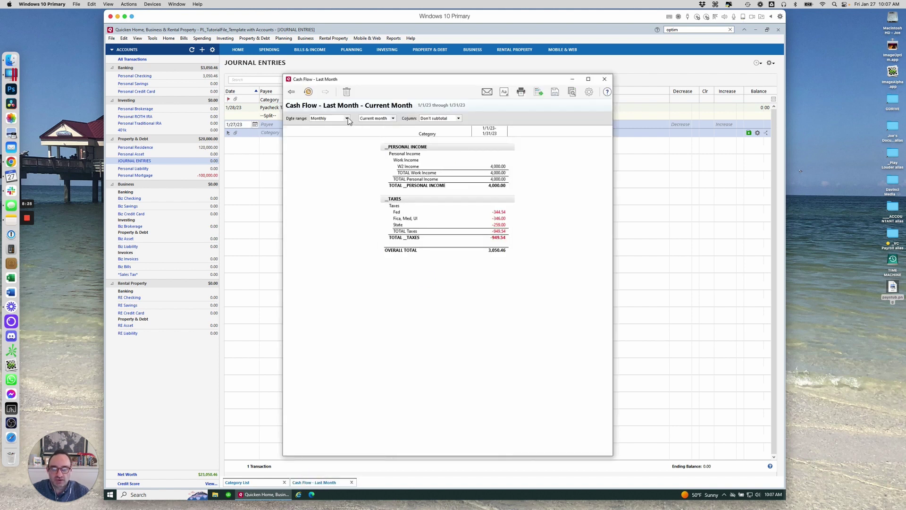
click(347, 119)
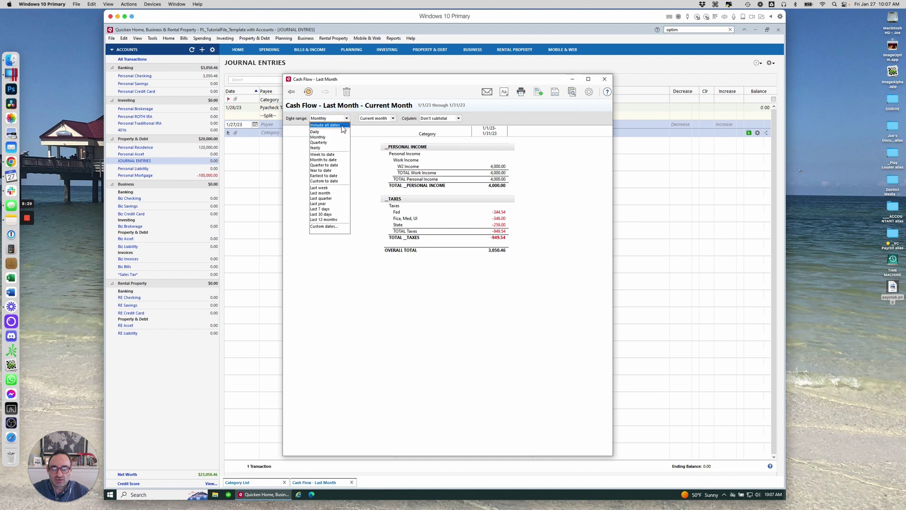
click(334, 227)
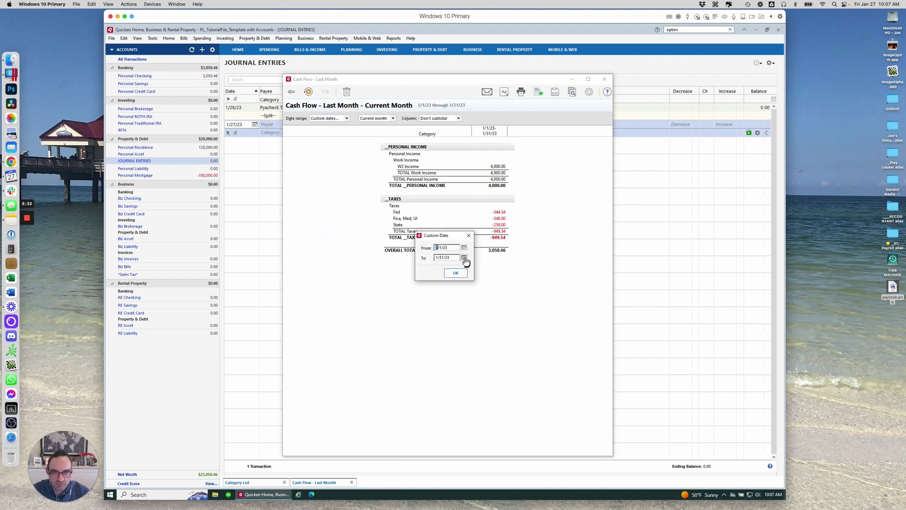
click(464, 257)
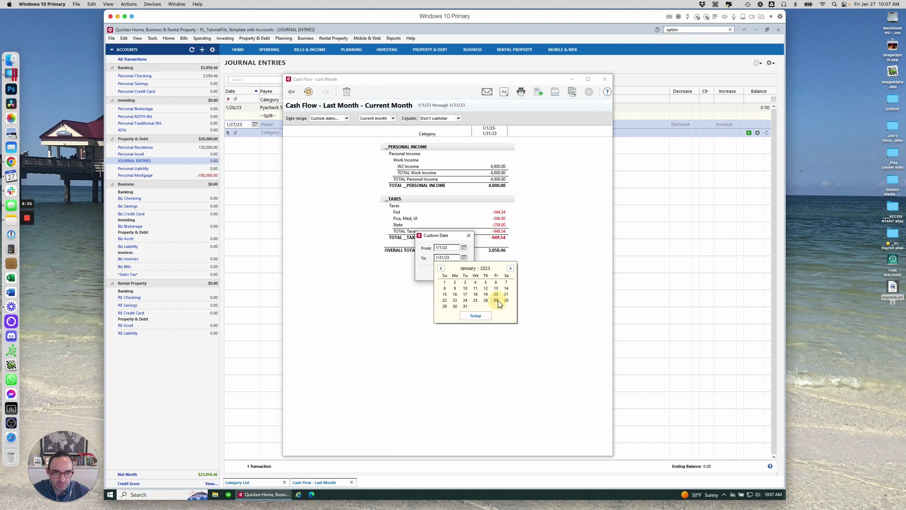
click(496, 300)
click(455, 273)
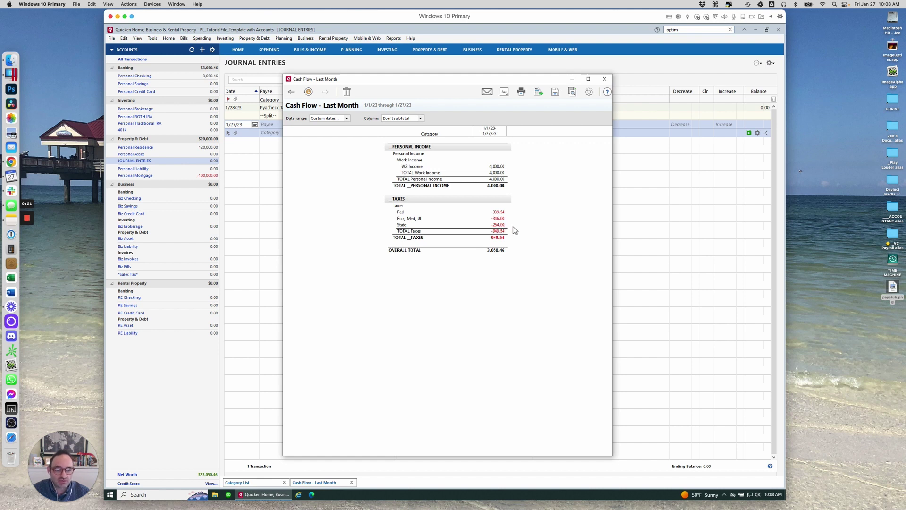
Move the Cash Flow report's custom end date to 1/28/23
click(347, 118)
click(343, 228)
click(464, 257)
click(506, 301)
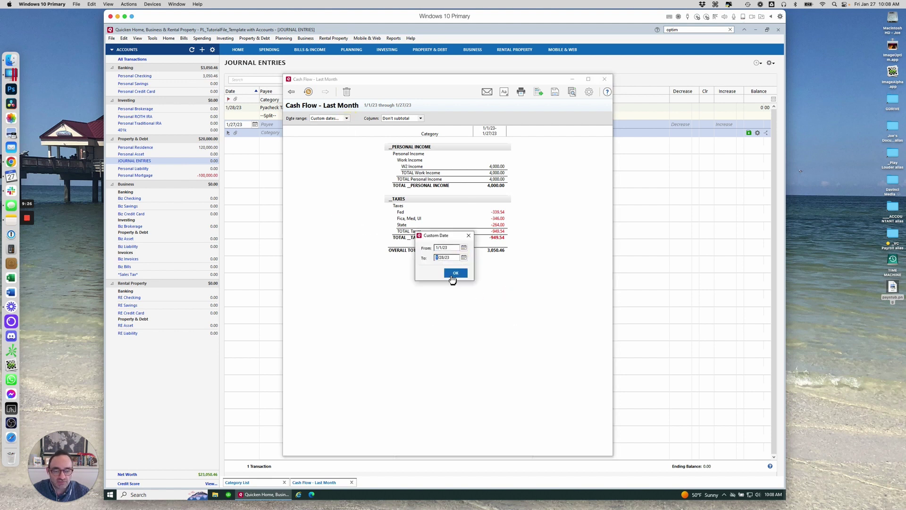
click(452, 273)
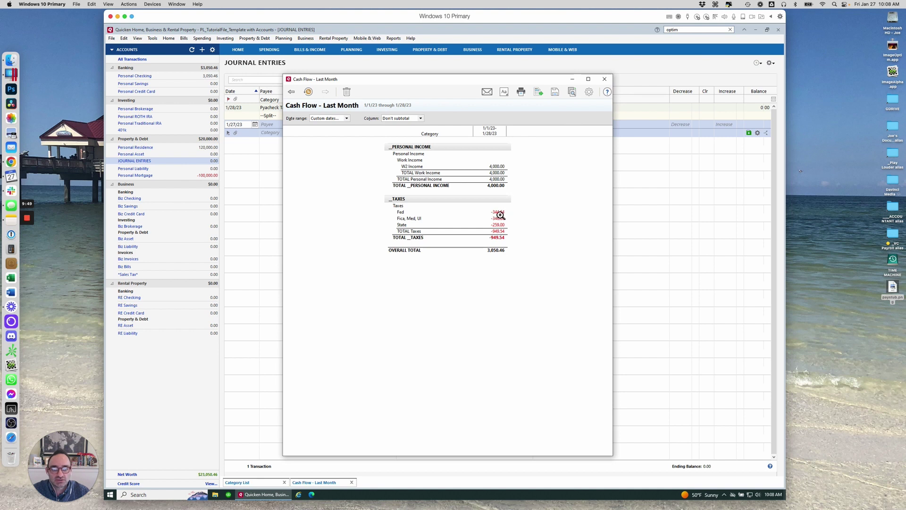
Drill into the report's Fed tax total and open the 1/28/23 journal transaction
click(573, 79)
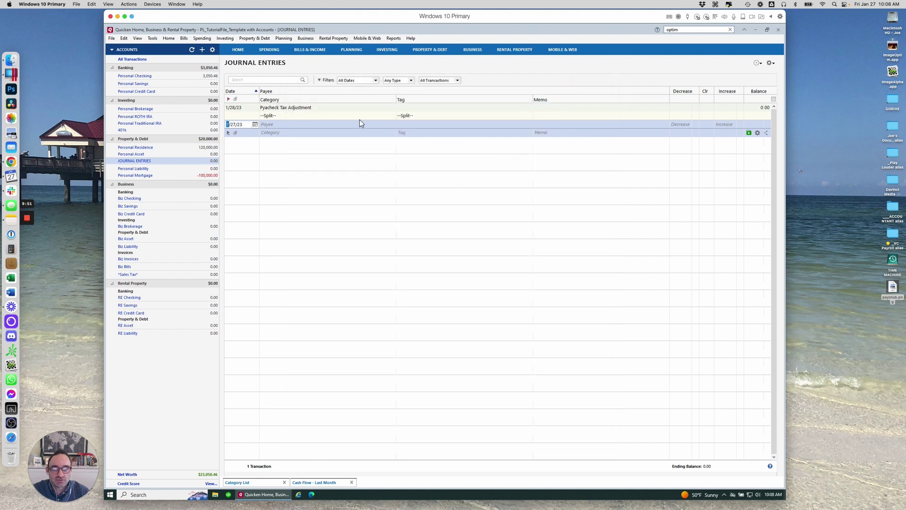
click(313, 482)
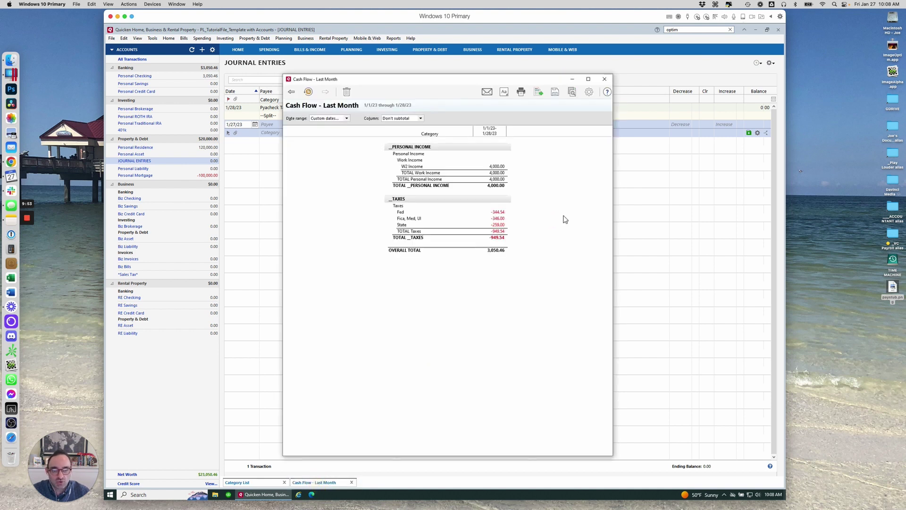
double_click(498, 212)
double_click(556, 177)
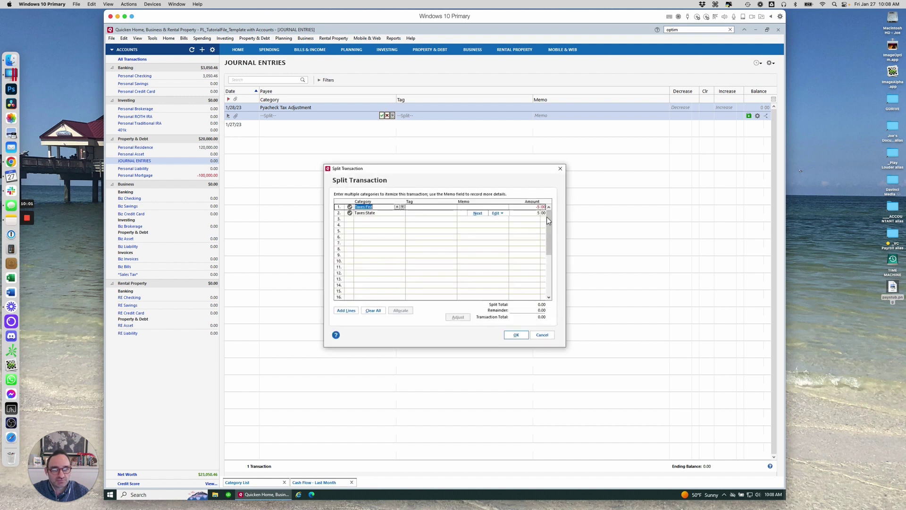
Set the split to Taxes:Fed 5.00 and Taxes:State -5.00 and accept it
click(534, 206)
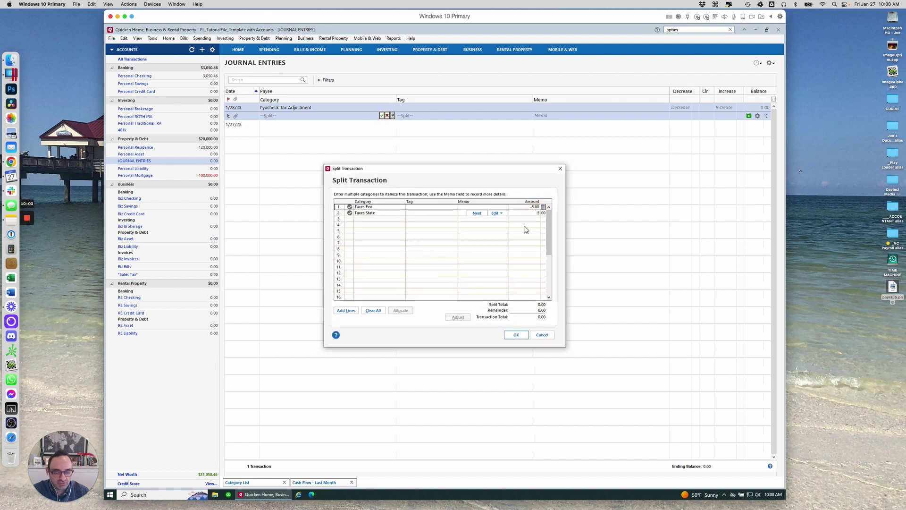
click(531, 213)
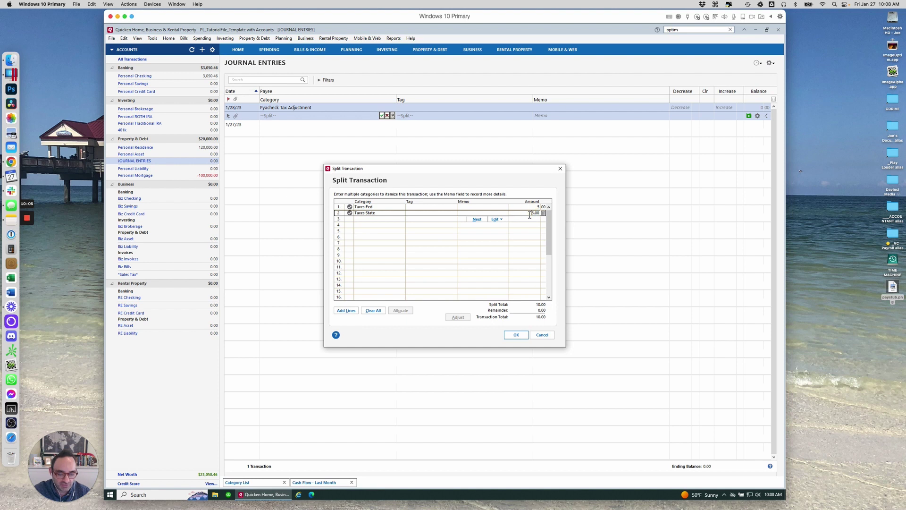
key(Return)
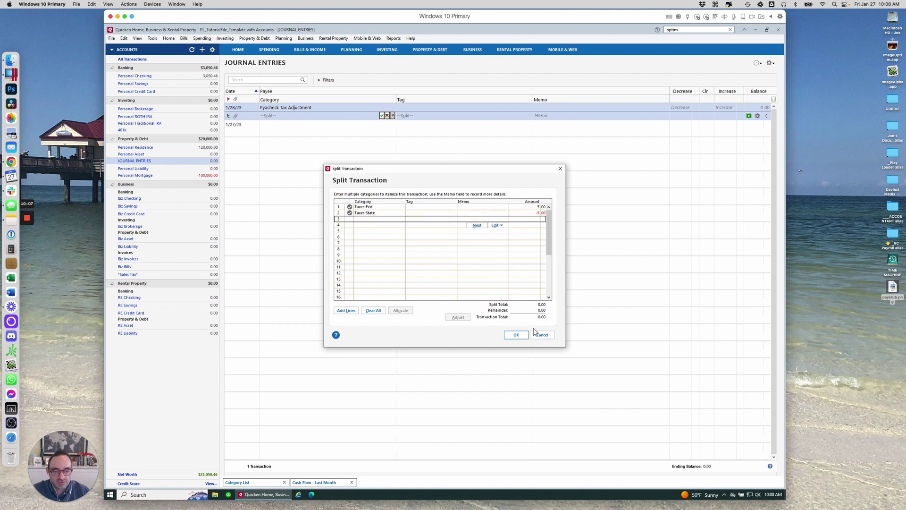
click(517, 335)
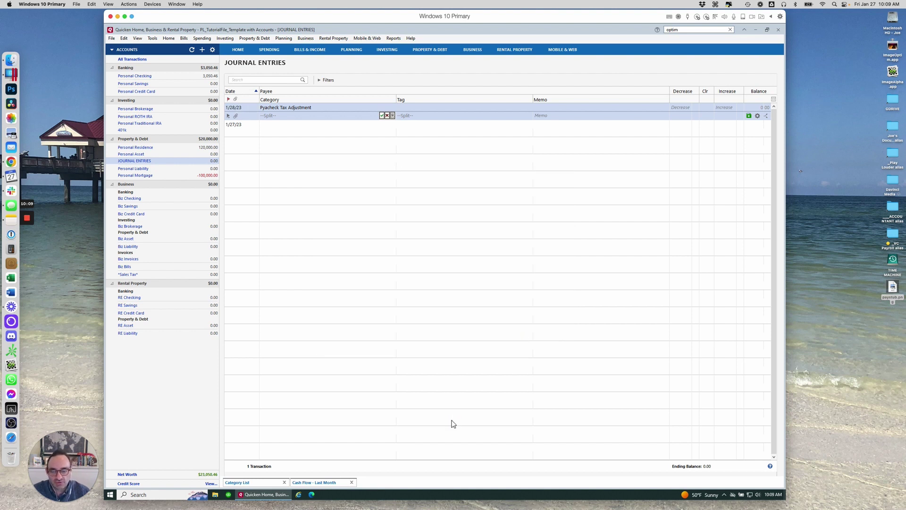
click(334, 483)
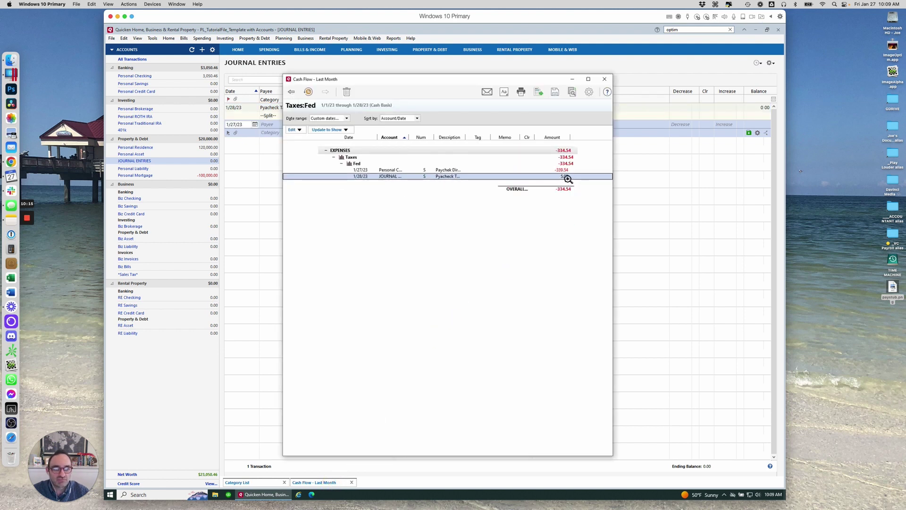
Return to the summary report and list the transactions behind the State tax total (-269.00)
click(291, 92)
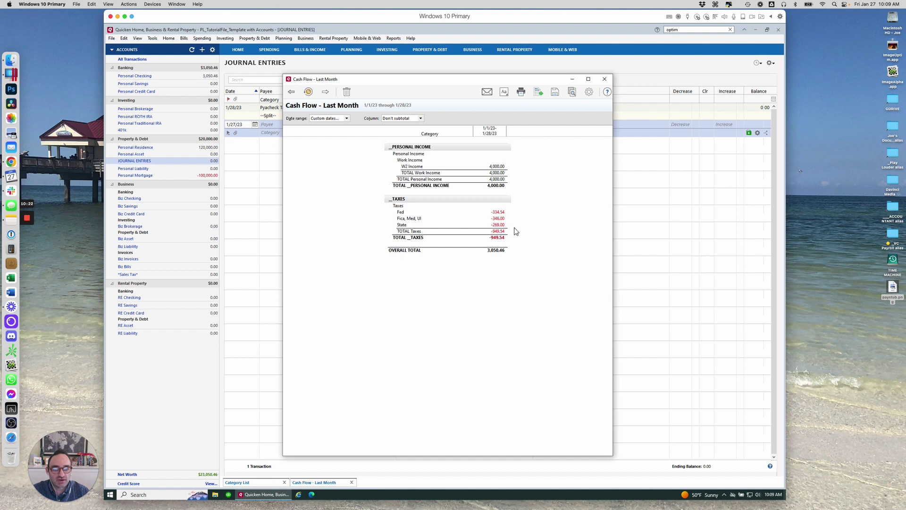
double_click(499, 225)
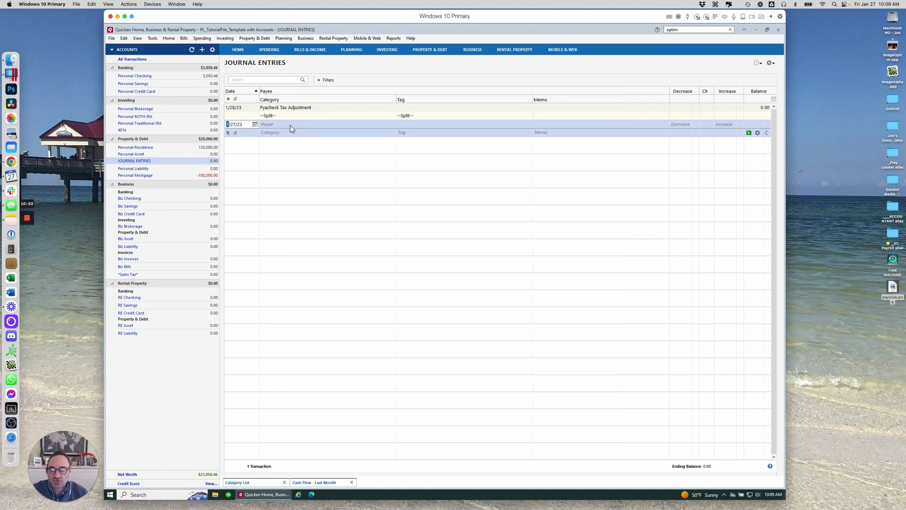
Start a new 1/27/23 register entry with payee General and open its split window
click(292, 125)
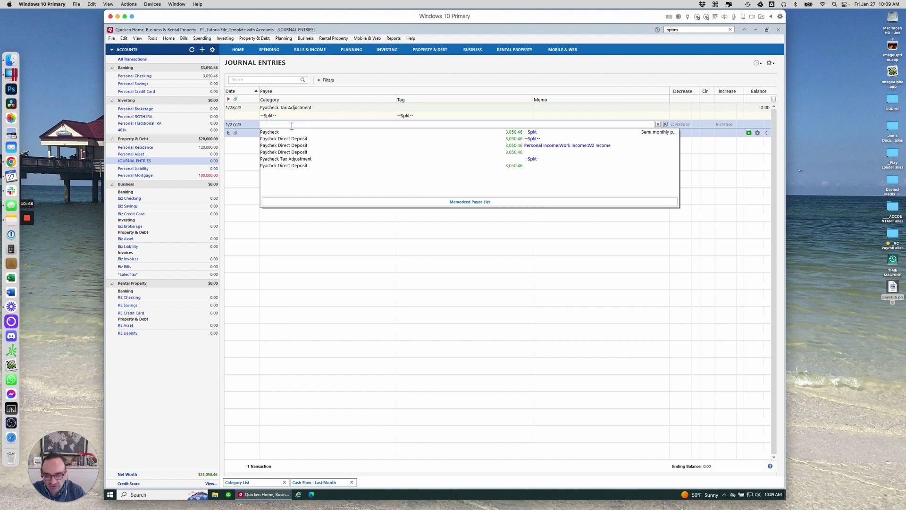
text(Generakl)
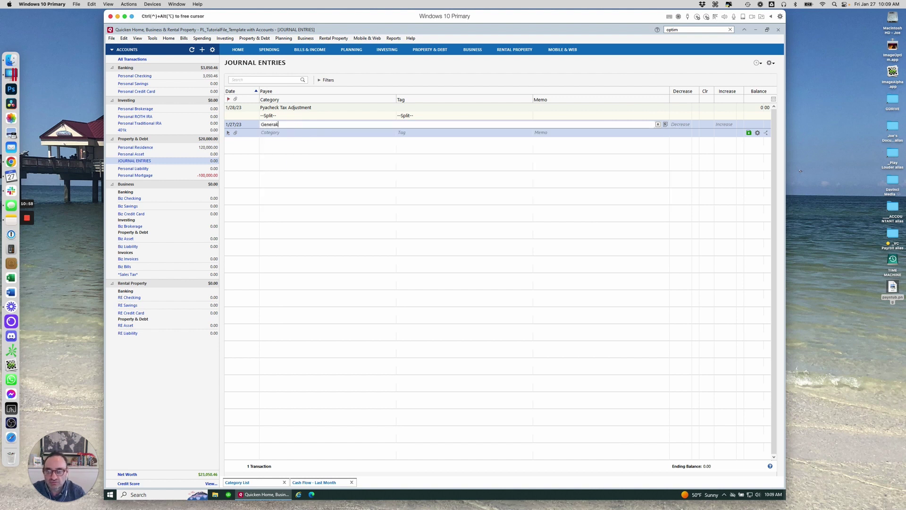
key(Tab)
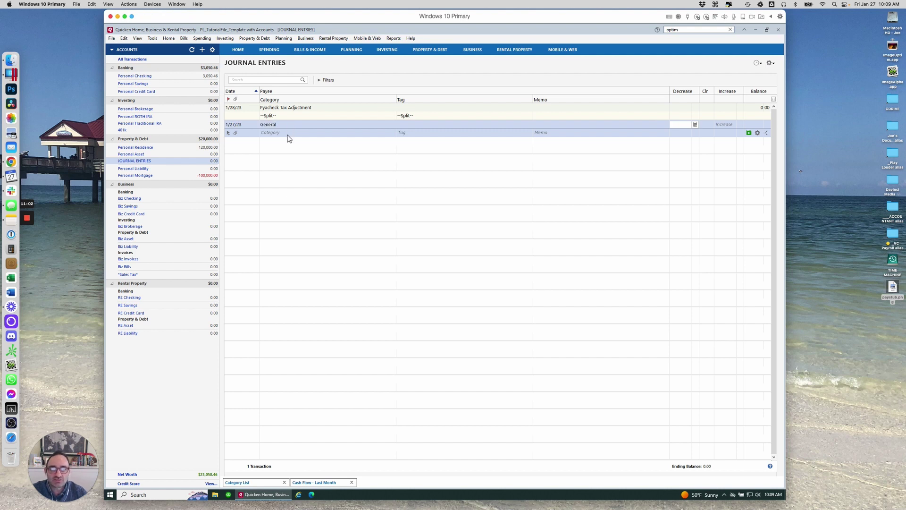
click(385, 132)
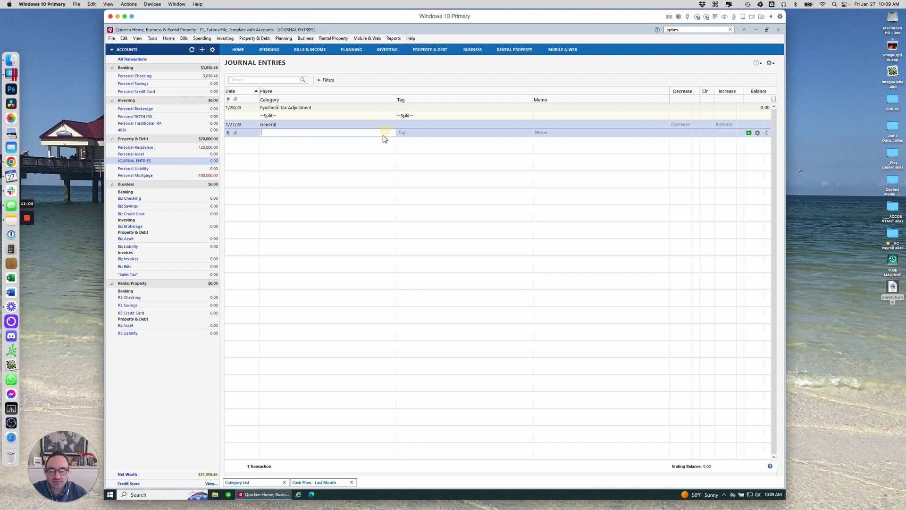
click(384, 134)
click(385, 134)
click(385, 133)
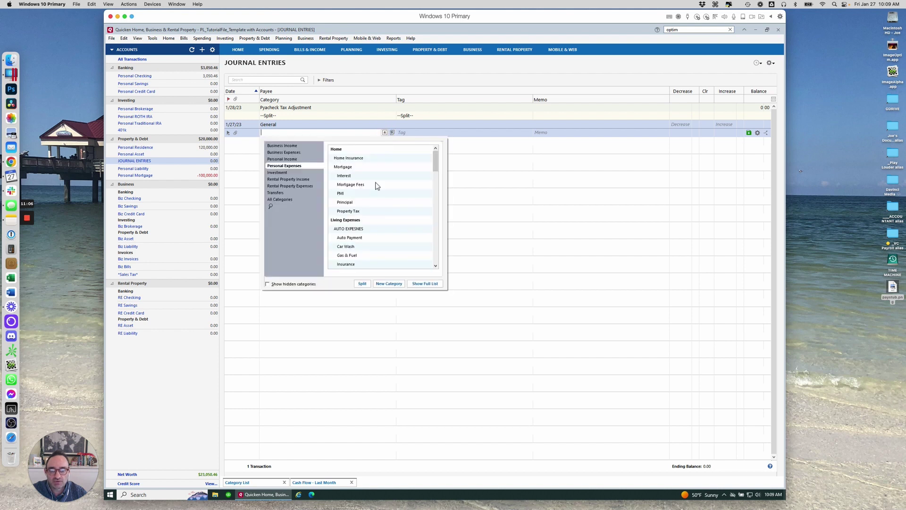
click(360, 284)
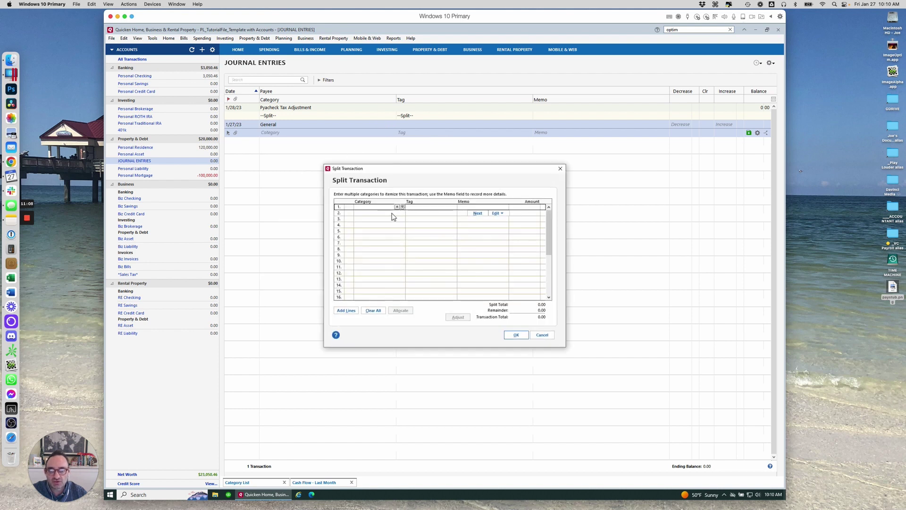
Split it into Home:Home Insurance 1,000.00 and Home:Mortgage:Principal -1,000.00
click(396, 208)
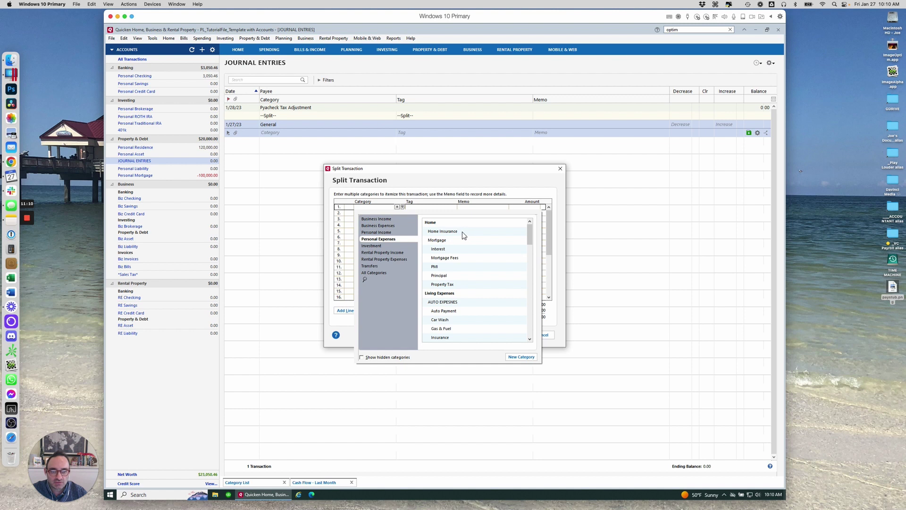
click(443, 231)
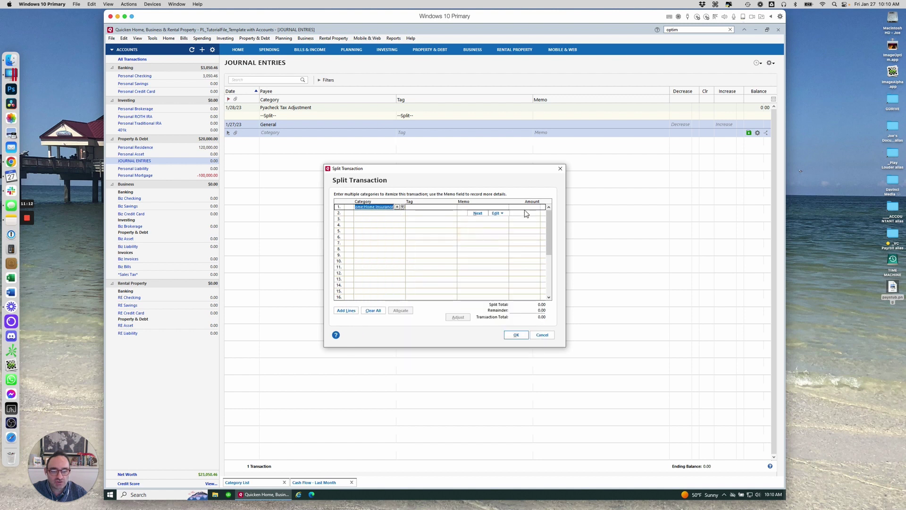
click(525, 208)
text(1,00)
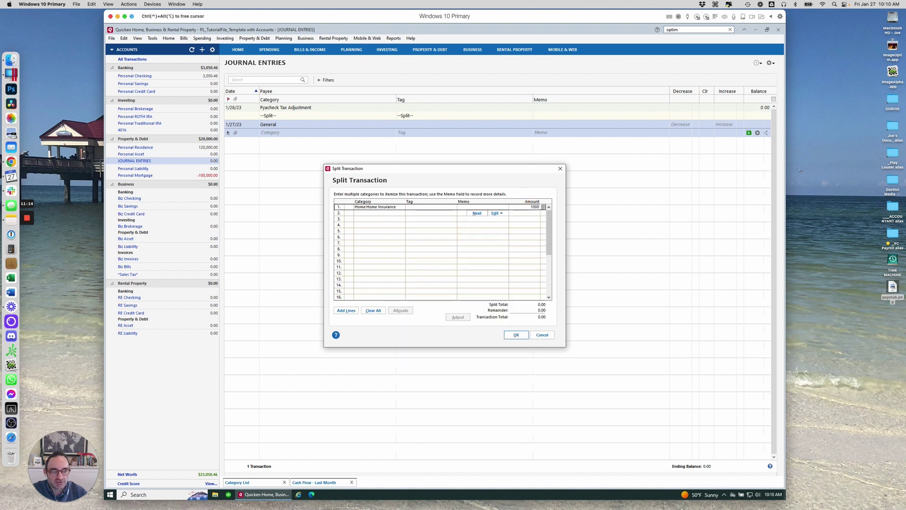
text(0)
key(Tab)
click(398, 213)
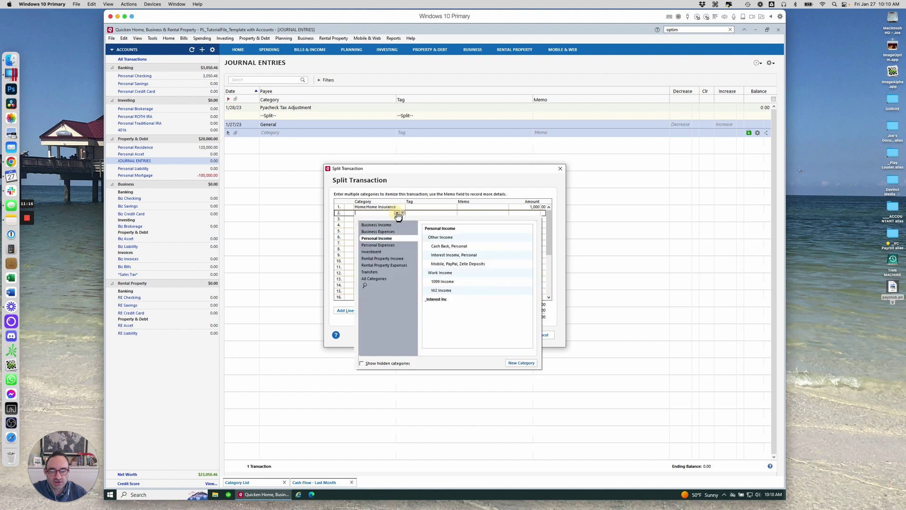
click(389, 246)
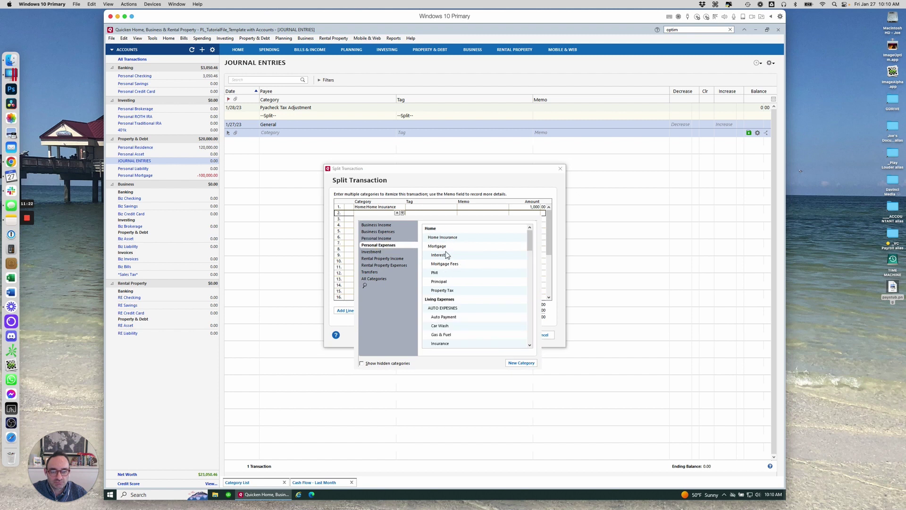
click(444, 283)
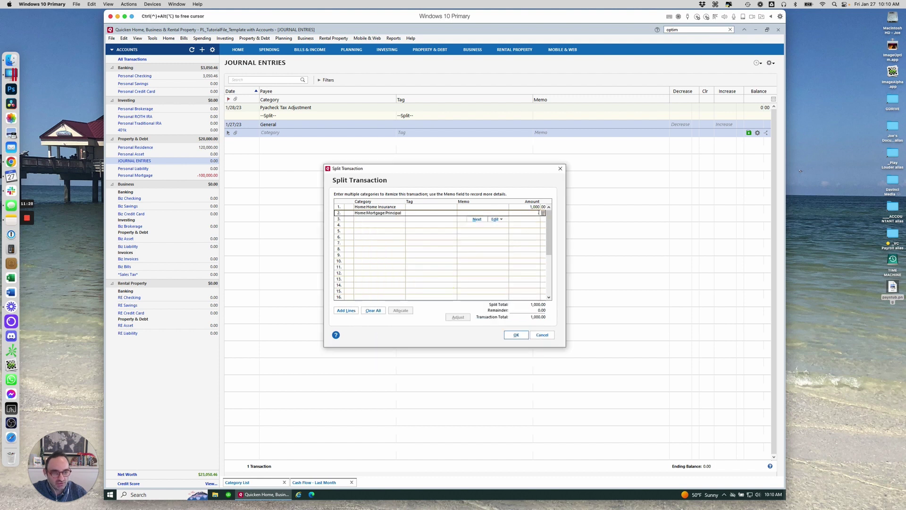
key(Return)
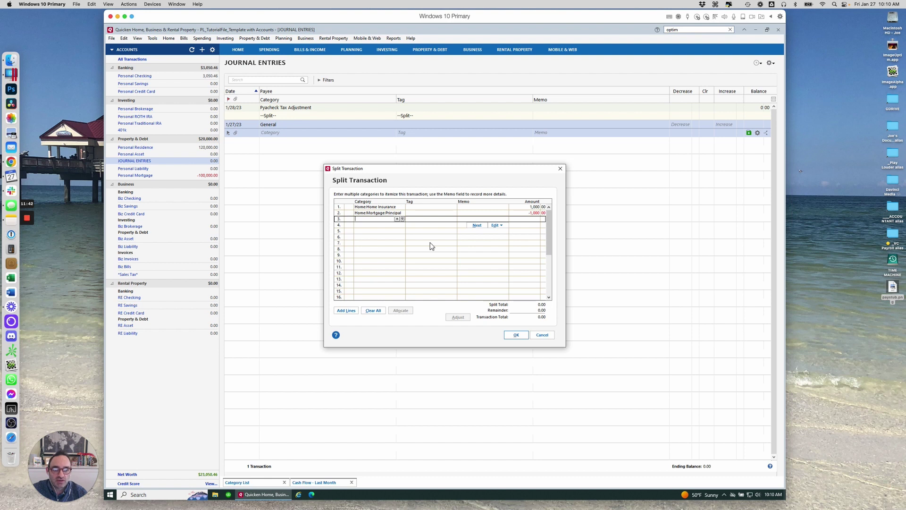
click(519, 335)
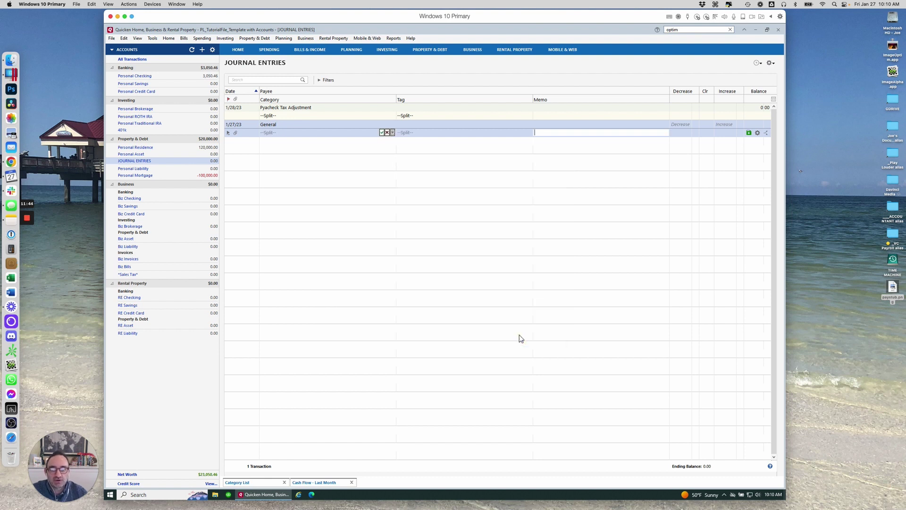
Record the General entry and confirm Home categories net 0.00 in the Cash Flow - Last Month report
key(Return)
click(320, 483)
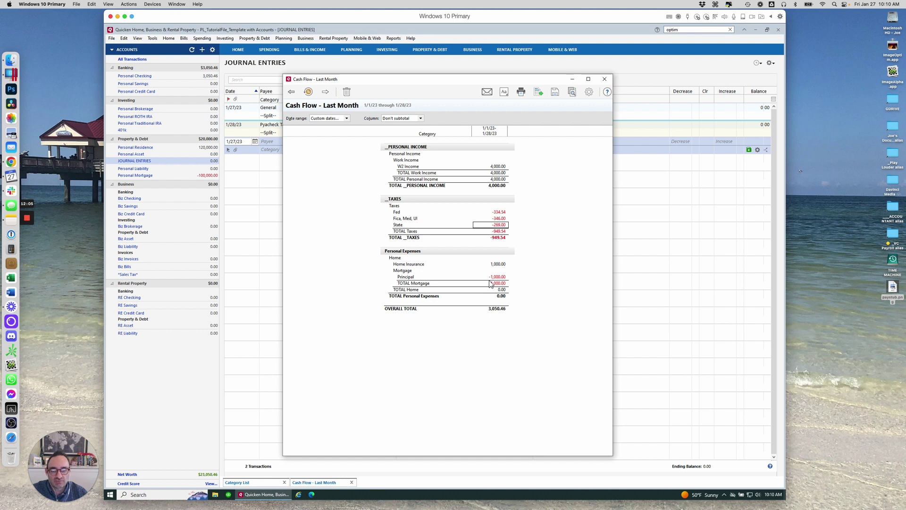
click(572, 79)
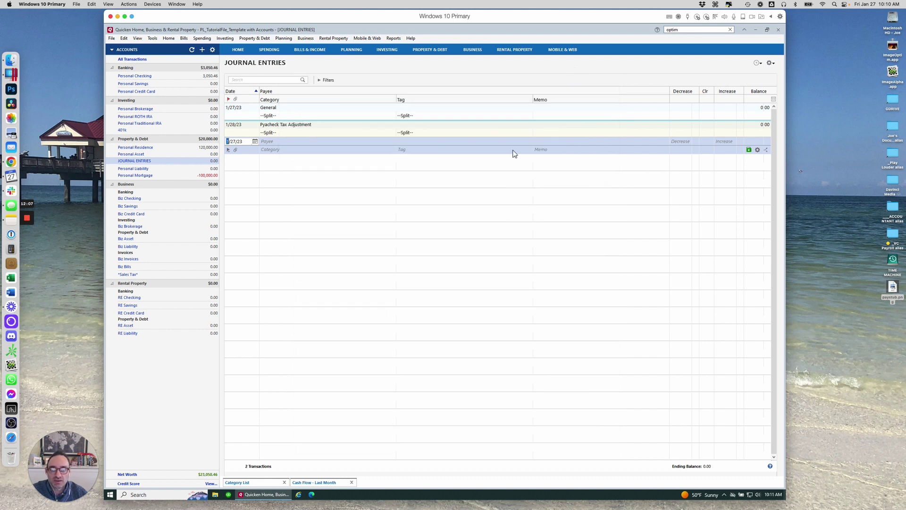
Enable 'Hide account name in account bar and account list' in JOURNAL ENTRIES' Display Options
right_click(147, 164)
click(165, 166)
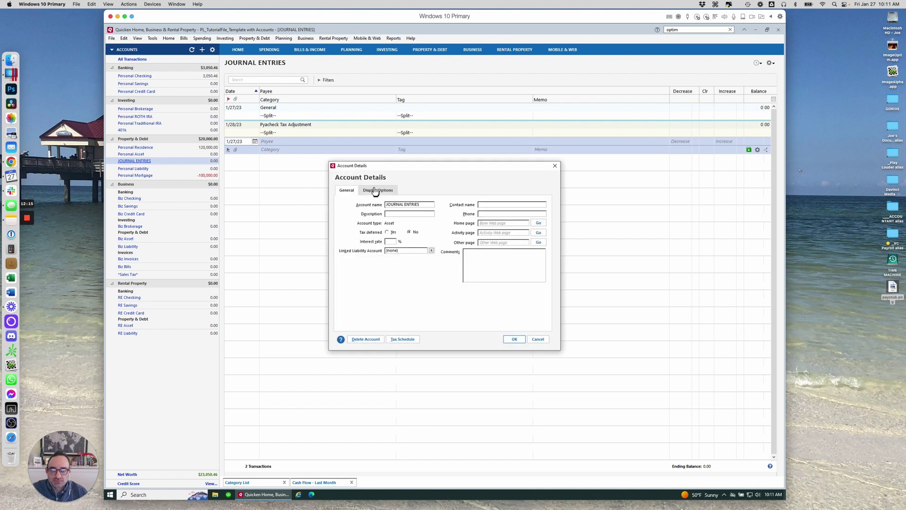
click(378, 190)
click(344, 219)
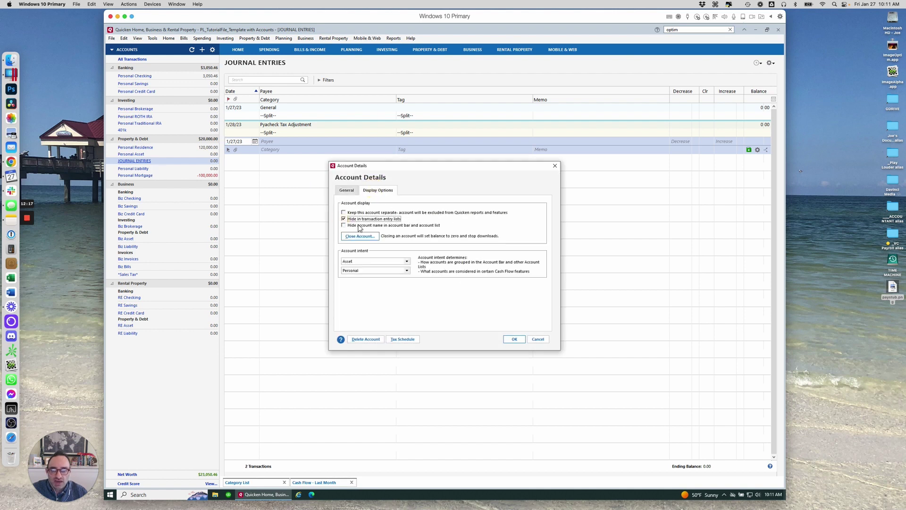
click(344, 225)
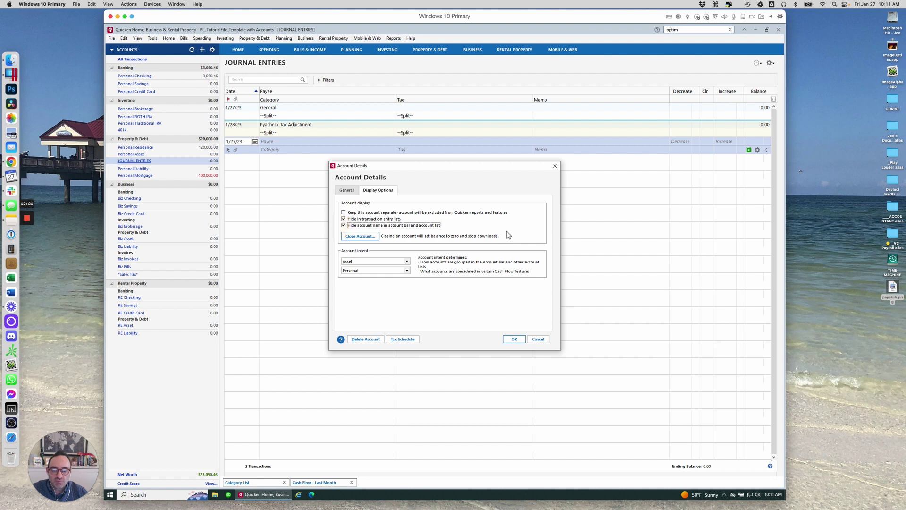
click(343, 219)
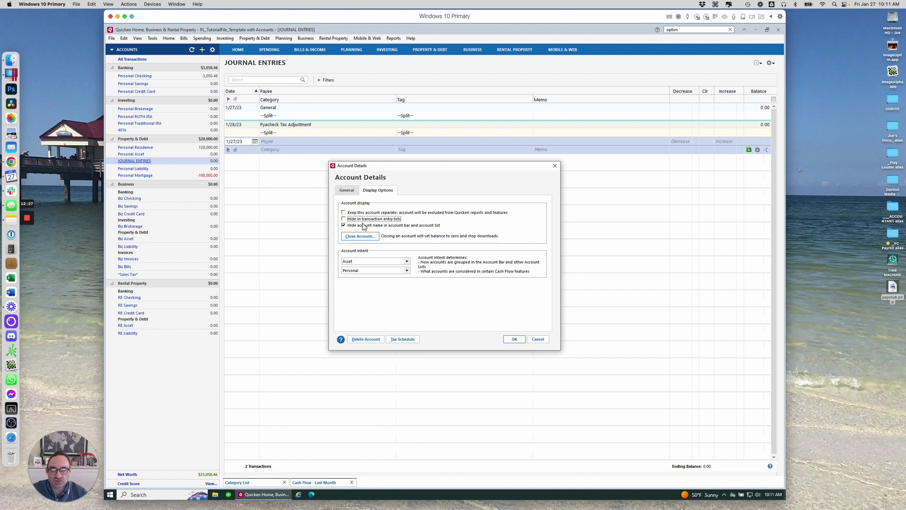
click(513, 340)
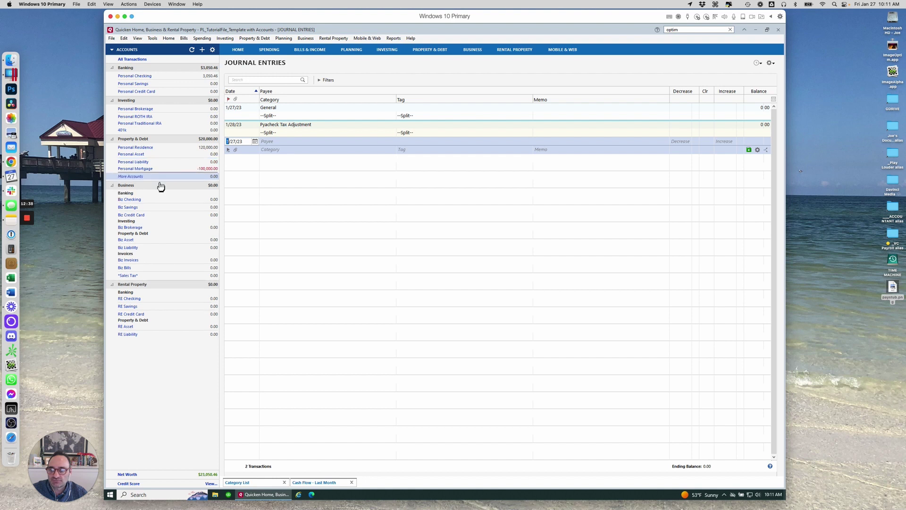
click(131, 178)
click(132, 179)
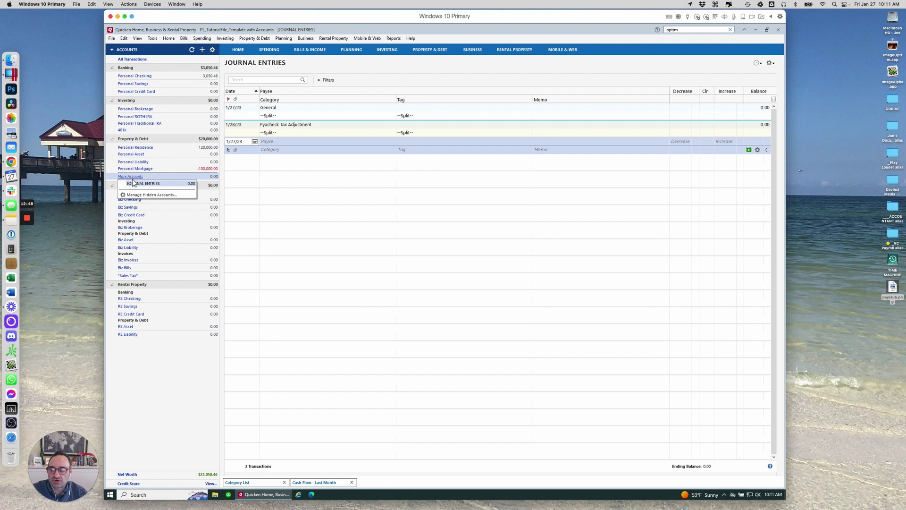
click(307, 223)
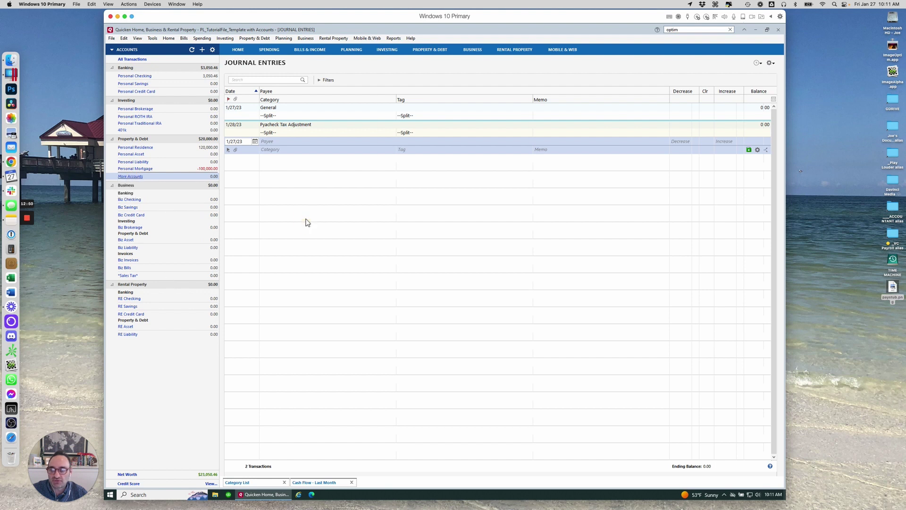